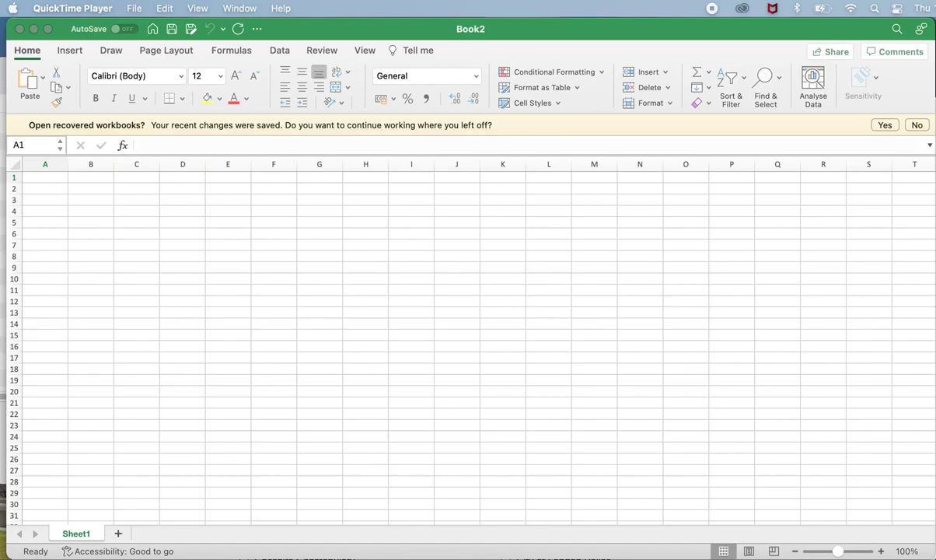
- Switch to the browser and select West Midlands Police as the force for the custom data download
{"action": "key", "text": "super+Tab"}
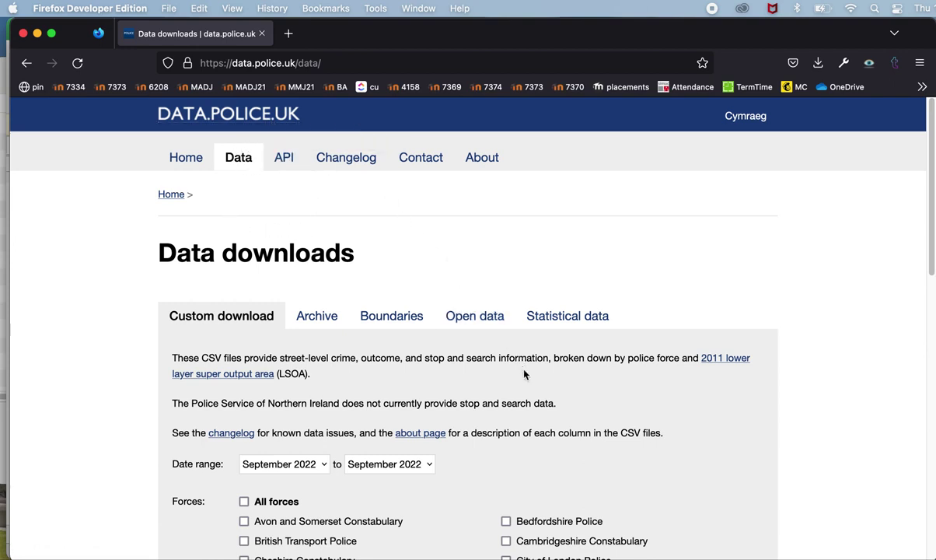
{"action": "scroll", "coordinate": [680, 419], "scroll_direction": "down", "scroll_amount": 3}
{"action": "scroll", "coordinate": [765, 472], "scroll_direction": "down", "scroll_amount": 10}
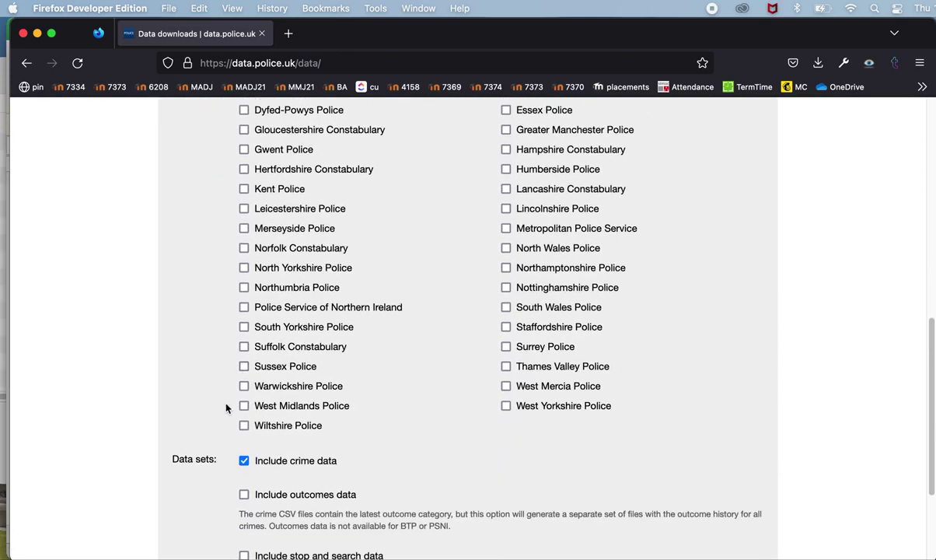
{"action": "left_click", "coordinate": [244, 406]}
{"action": "scroll", "coordinate": [435, 423], "scroll_direction": "down", "scroll_amount": 3}
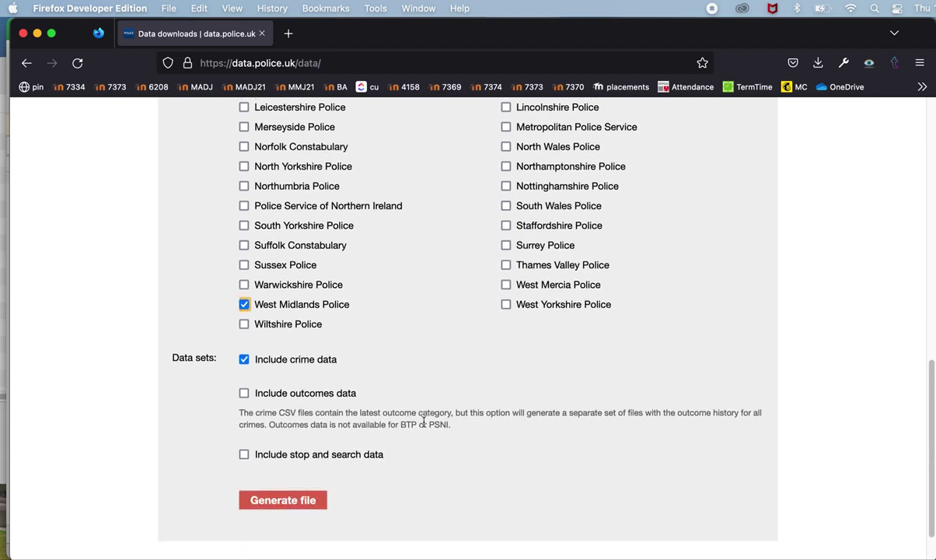
- Generate a file that includes stop and search data but excludes crime data, and download it
{"action": "left_click", "coordinate": [243, 457]}
{"action": "left_click", "coordinate": [245, 360]}
{"action": "left_click", "coordinate": [295, 501]}
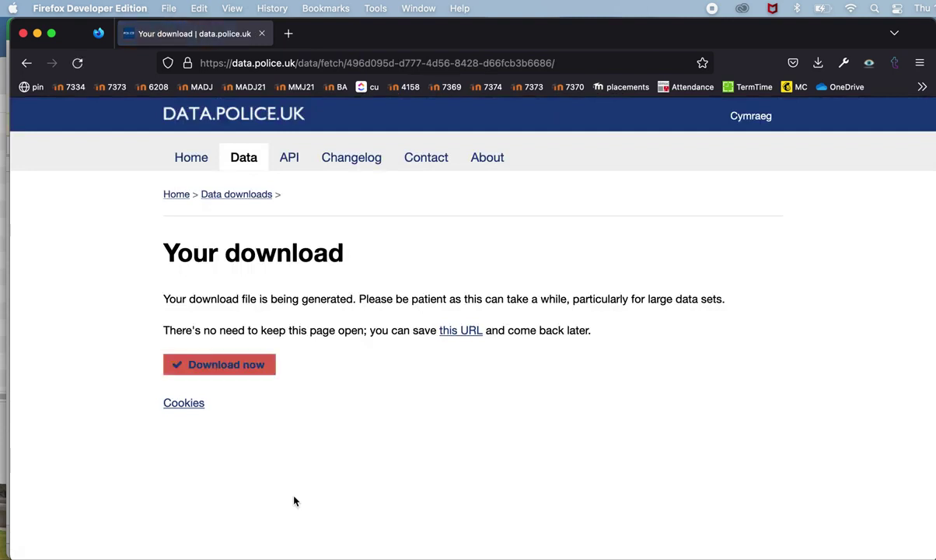
{"action": "left_click", "coordinate": [233, 372]}
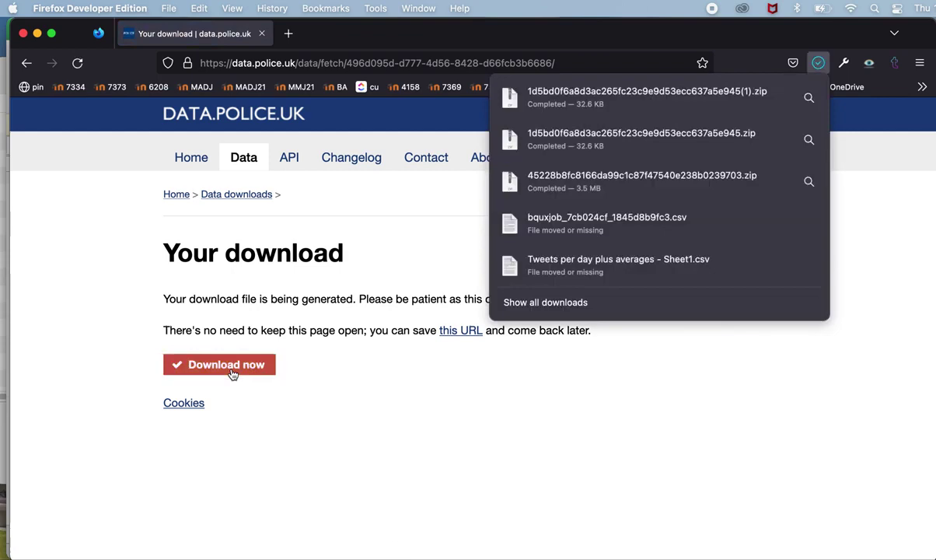
{"action": "left_click", "coordinate": [692, 408]}
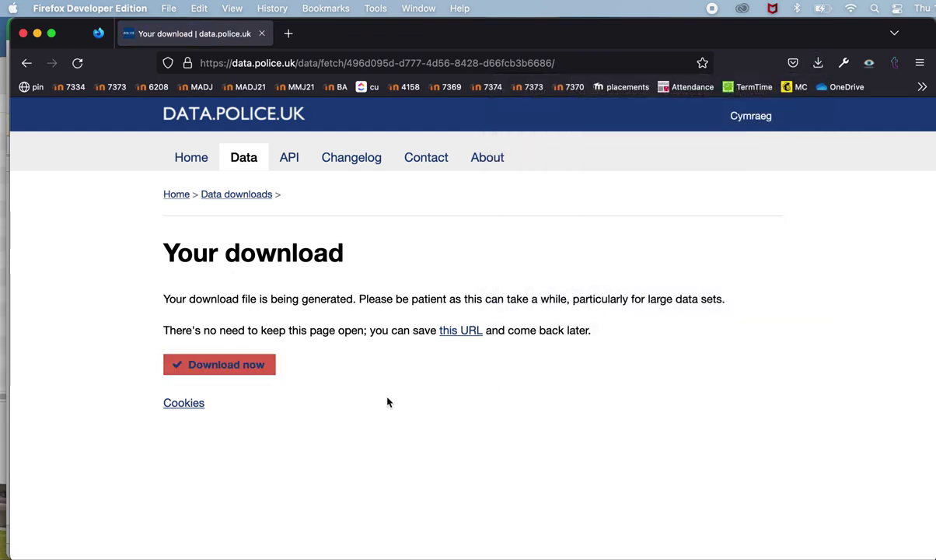
{"action": "key", "text": "super+Tab"}
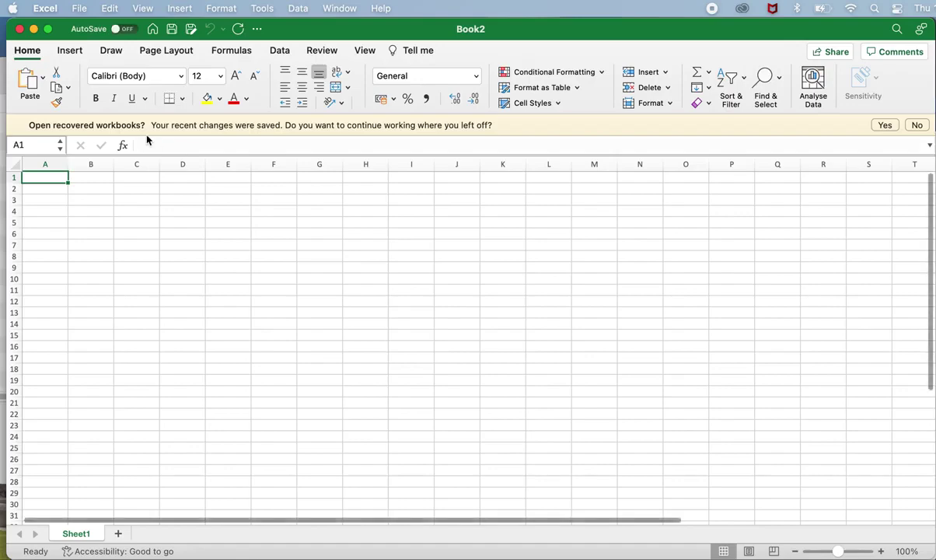
{"action": "left_click", "coordinate": [81, 8]}
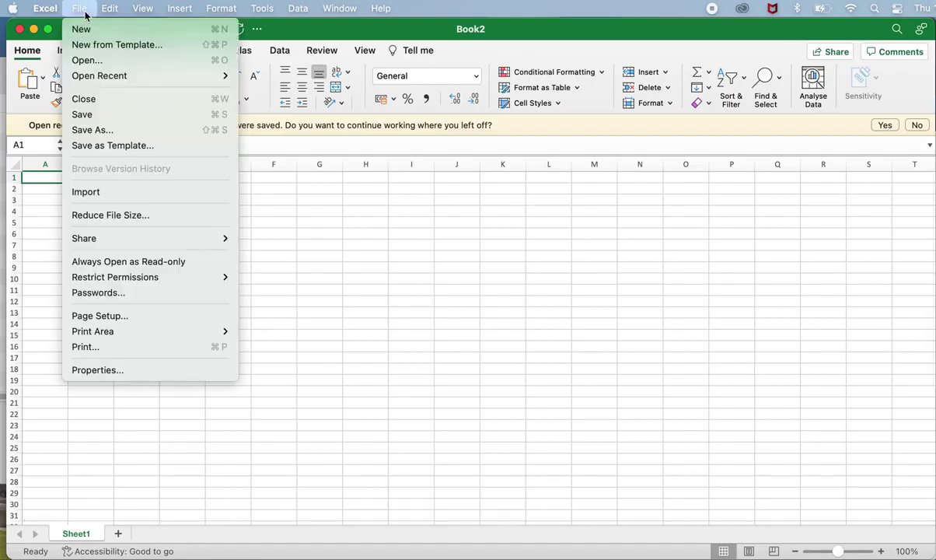
{"action": "left_click", "coordinate": [93, 60]}
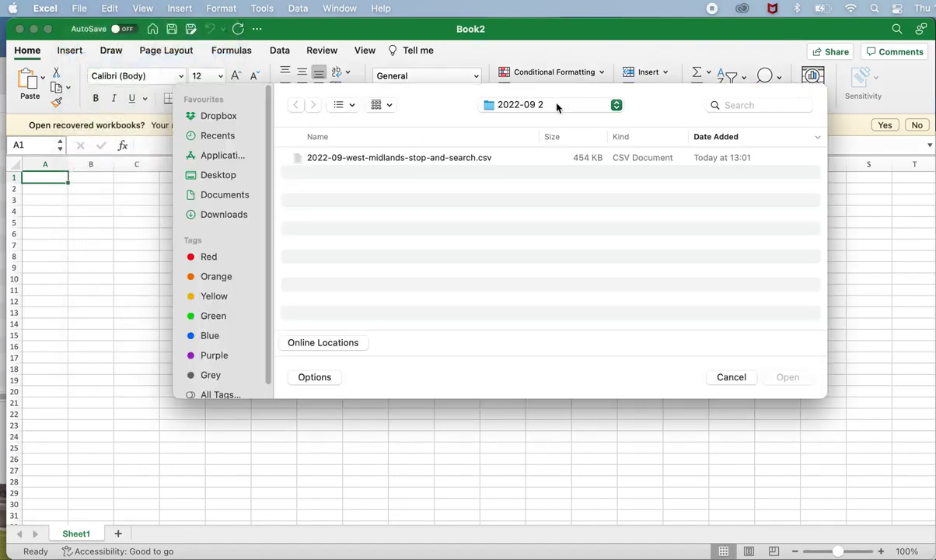
{"action": "left_click", "coordinate": [556, 106]}
{"action": "left_click", "coordinate": [516, 122]}
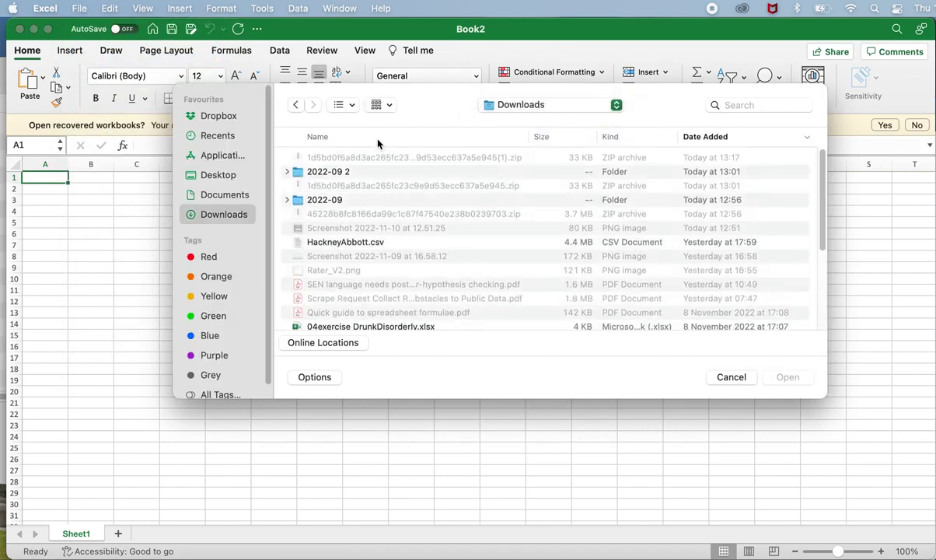
{"action": "left_click", "coordinate": [734, 376]}
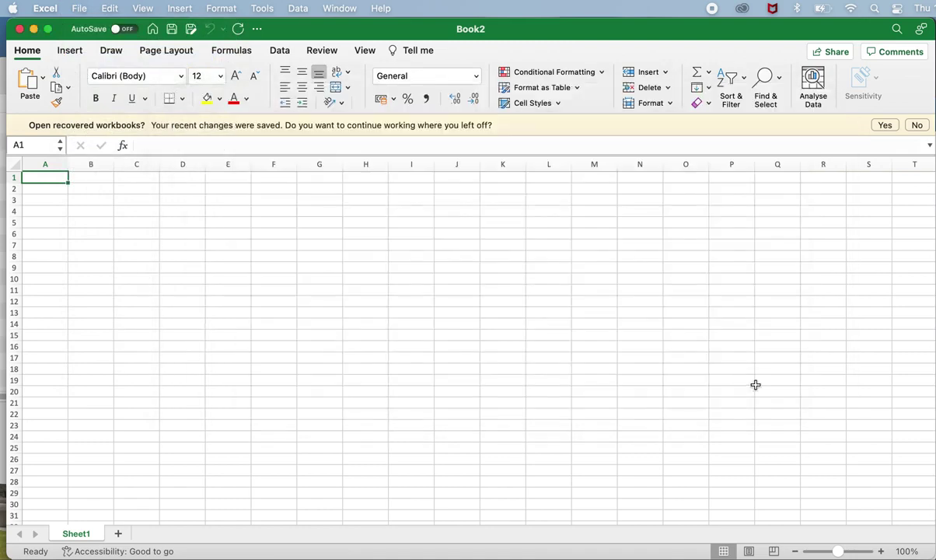
- Unzip the newest downloaded archive and open its 2022-09-west-midlands-stop-and-search.csv in Excel
{"action": "left_click", "coordinate": [917, 554]}
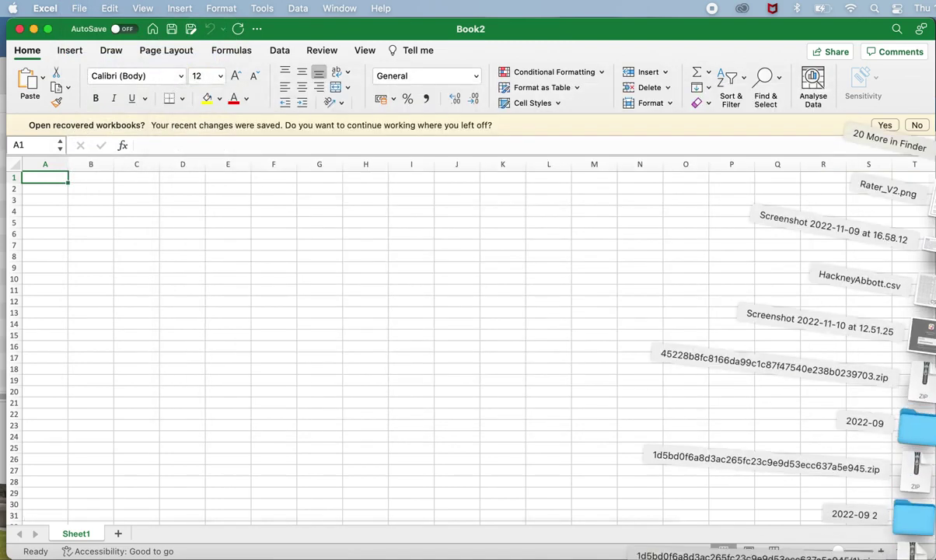
{"action": "left_click", "coordinate": [911, 550]}
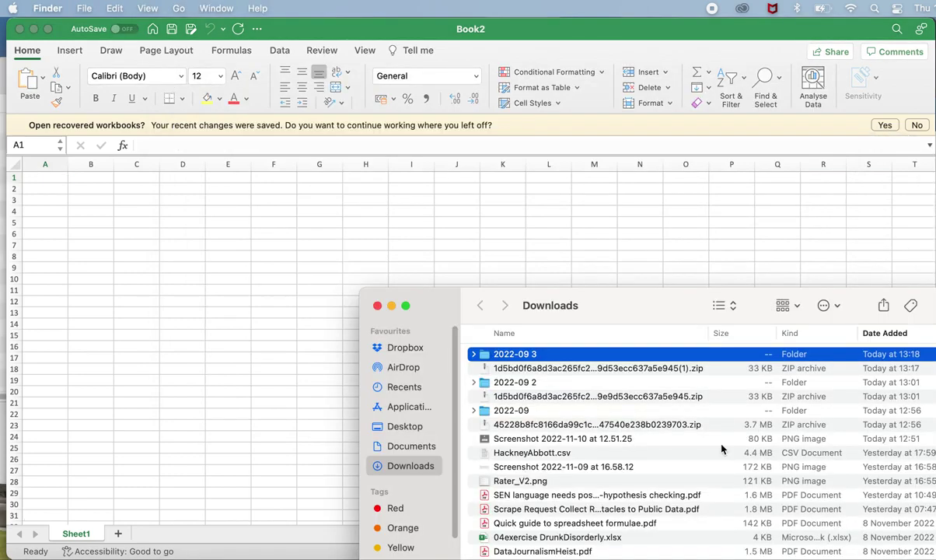
{"action": "left_click", "coordinate": [264, 224]}
{"action": "key", "text": "super+o"}
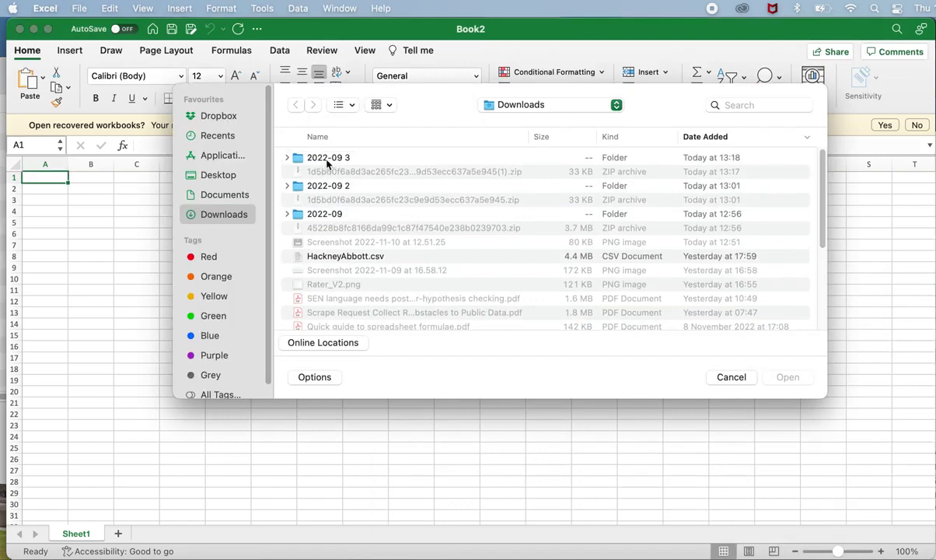
{"action": "double_click", "coordinate": [325, 159]}
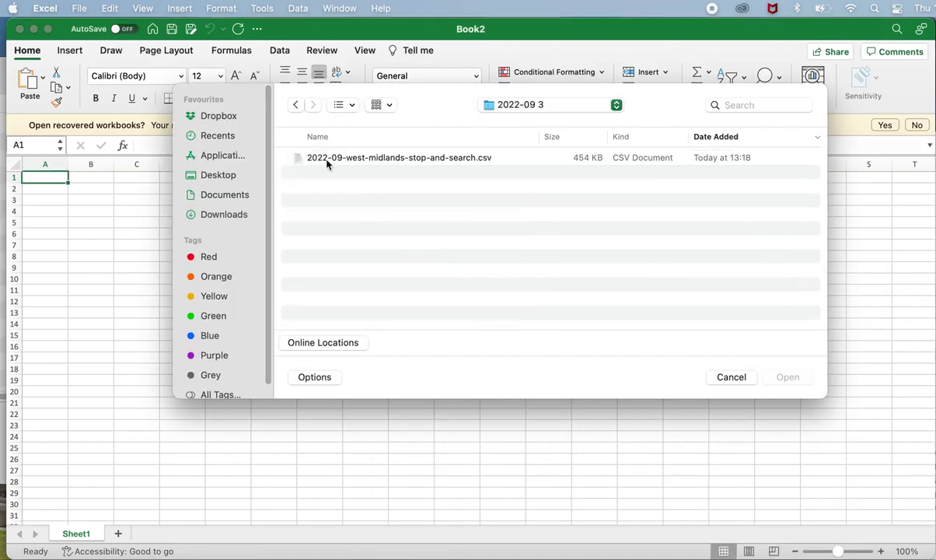
{"action": "double_click", "coordinate": [405, 158]}
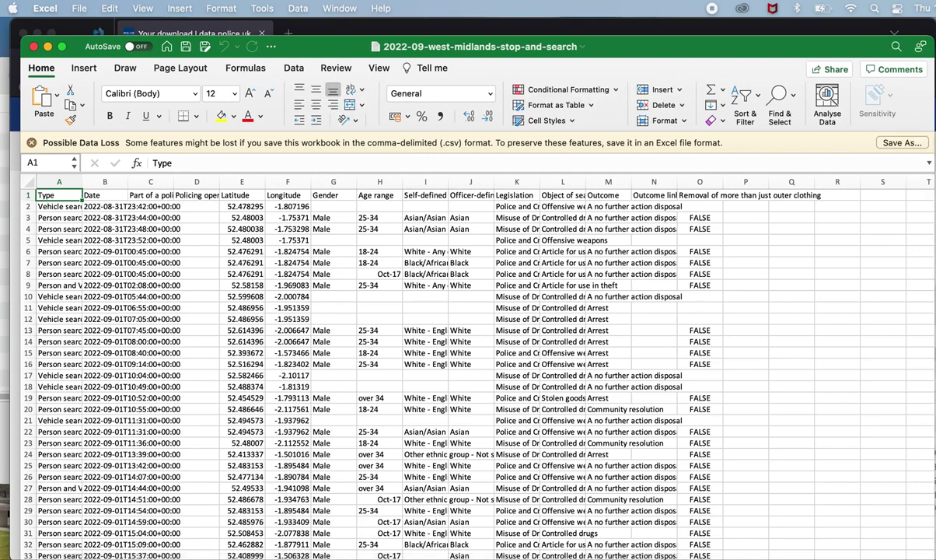
{"action": "mouse_move", "coordinate": [24, 559]}
{"action": "left_mouse_down"}
{"action": "mouse_move", "coordinate": [21, 538]}
{"action": "mouse_move", "coordinate": [18, 559]}
{"action": "left_mouse_up"}
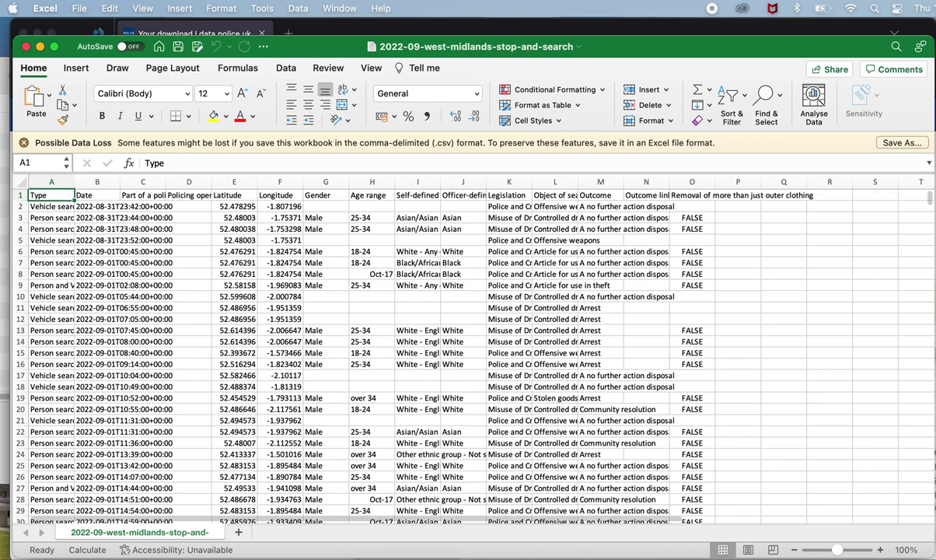
- Switch to the browser, return to the Data downloads page and open the about page describing the CSV columns
{"action": "key", "text": "super+Tab"}
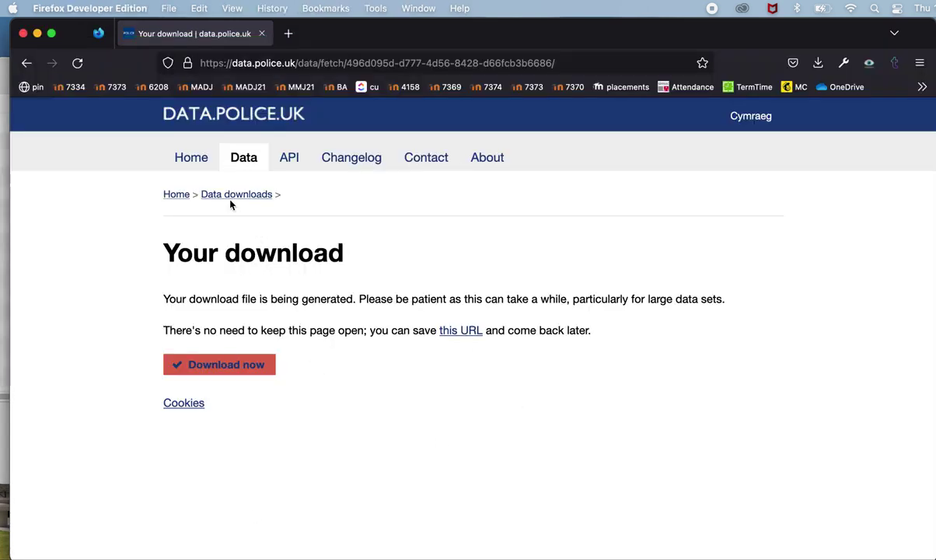
{"action": "left_click", "coordinate": [238, 160]}
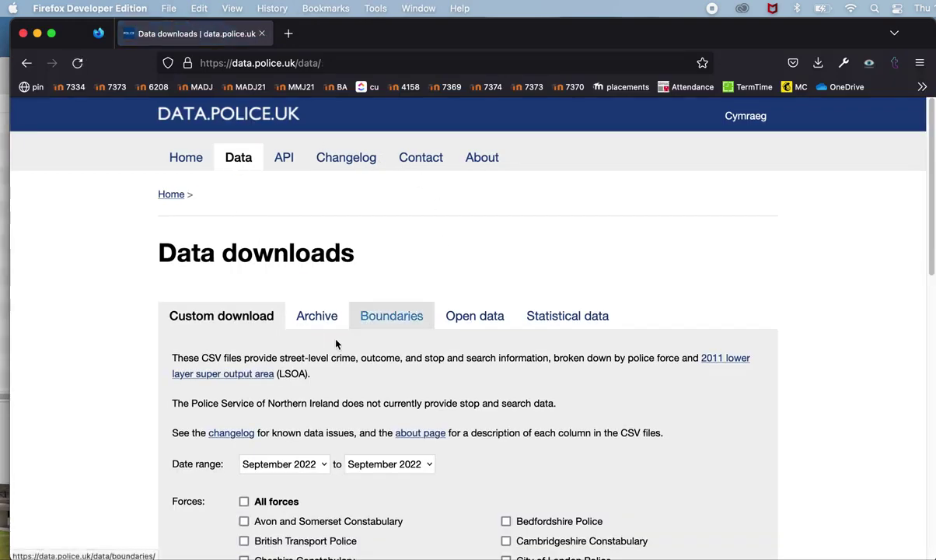
{"action": "scroll", "coordinate": [336, 419], "scroll_direction": "down", "scroll_amount": 5}
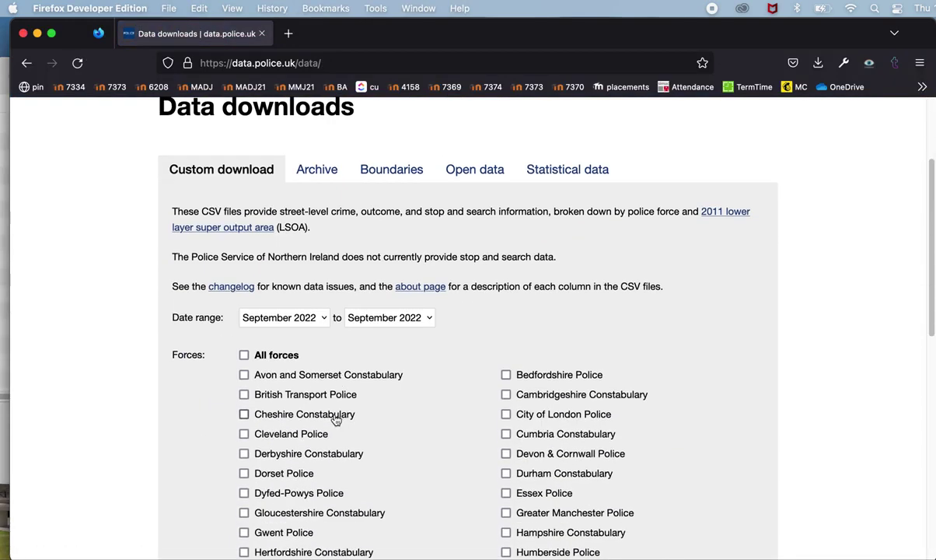
{"action": "scroll", "coordinate": [185, 301], "scroll_direction": "up", "scroll_amount": 2}
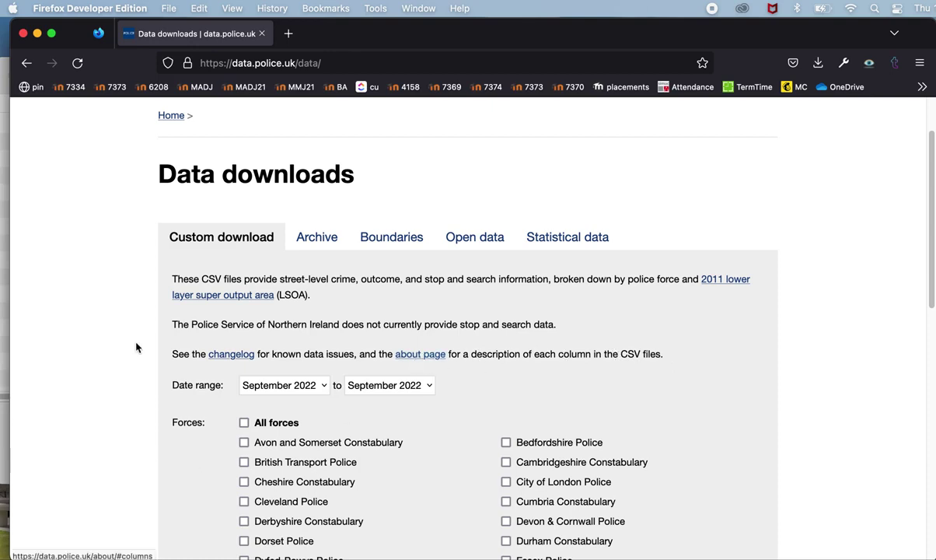
{"action": "left_click", "coordinate": [420, 355]}
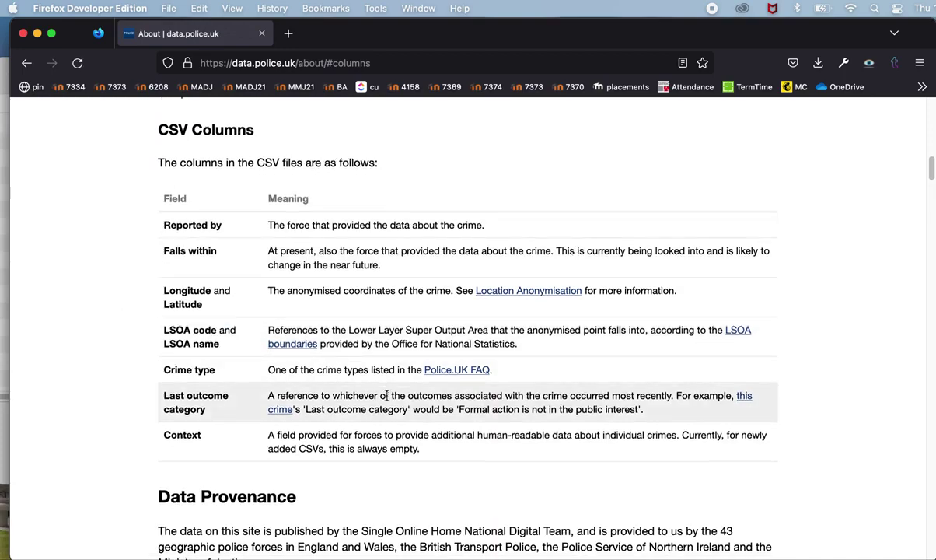
- Examine the about page from the CSV columns through data provenance, anonymisation and known issues to the Stop and Search section
{"action": "scroll", "coordinate": [392, 389], "scroll_direction": "down", "scroll_amount": 1}
{"action": "scroll", "coordinate": [402, 389], "scroll_direction": "down", "scroll_amount": 5}
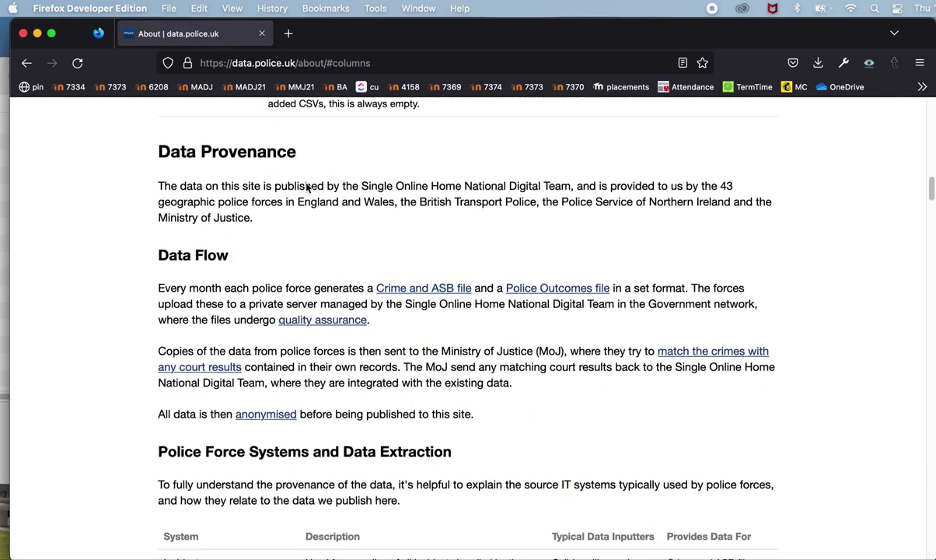
{"action": "scroll", "coordinate": [357, 318], "scroll_direction": "down", "scroll_amount": 3}
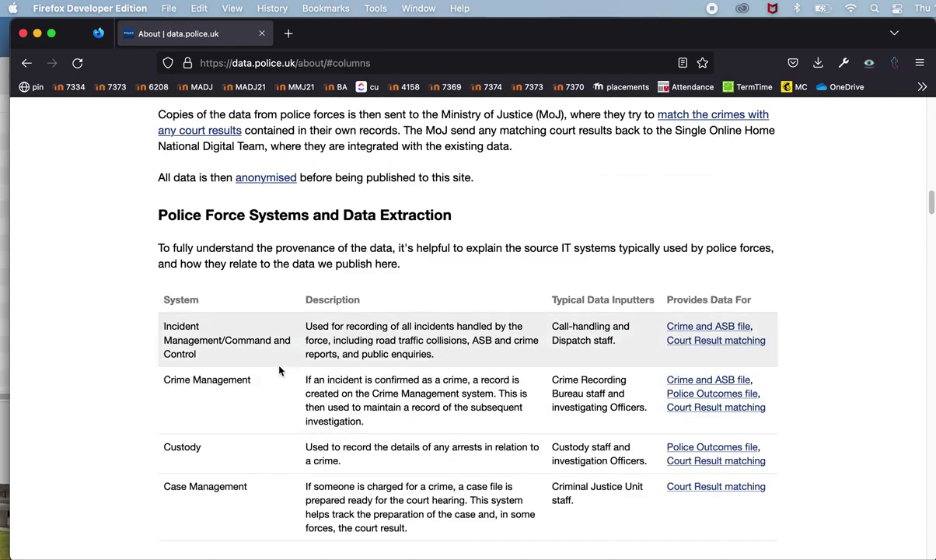
{"action": "scroll", "coordinate": [280, 365], "scroll_direction": "down", "scroll_amount": 6}
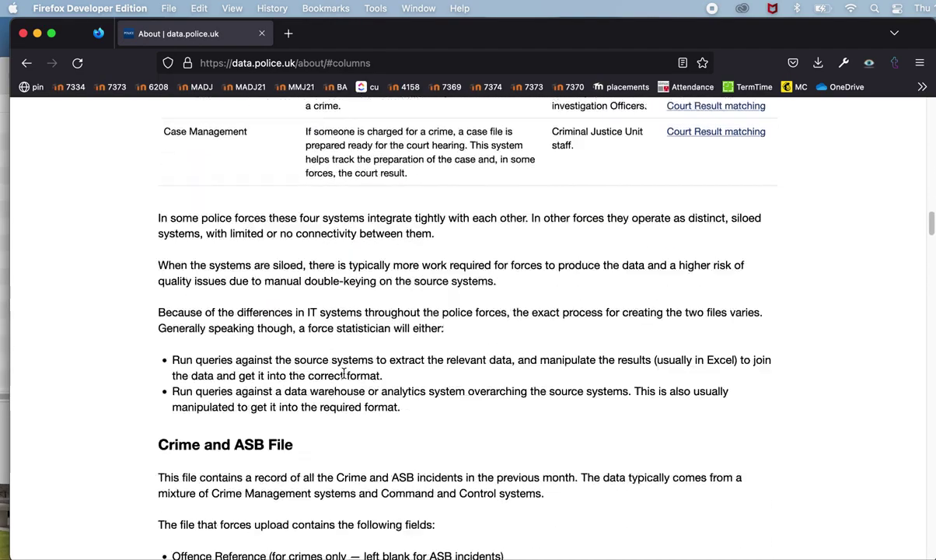
{"action": "scroll", "coordinate": [391, 375], "scroll_direction": "down", "scroll_amount": 10}
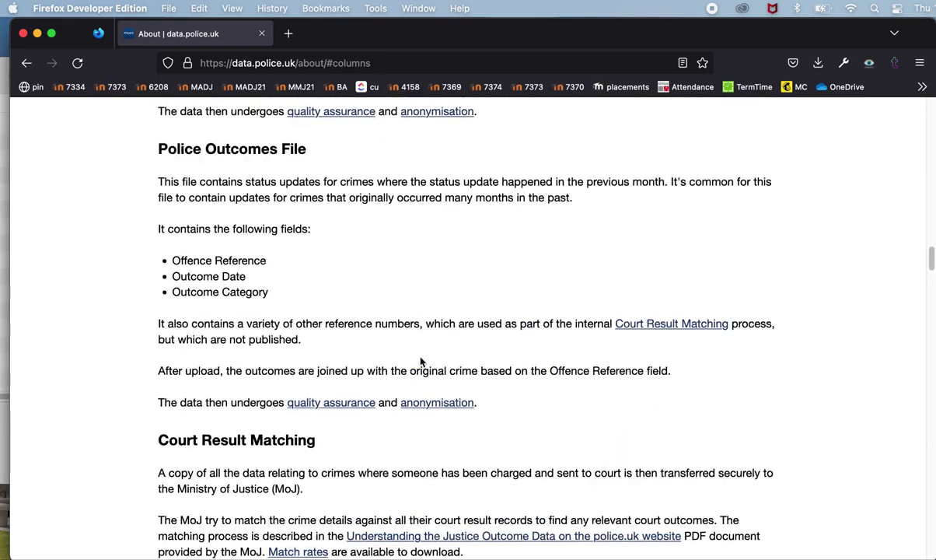
{"action": "scroll", "coordinate": [421, 359], "scroll_direction": "down", "scroll_amount": 10}
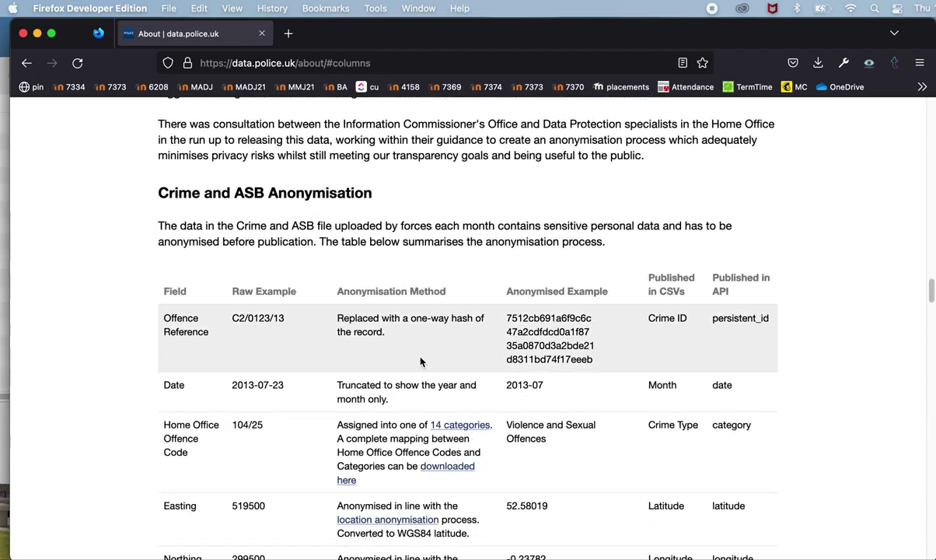
{"action": "scroll", "coordinate": [421, 361], "scroll_direction": "down", "scroll_amount": 15}
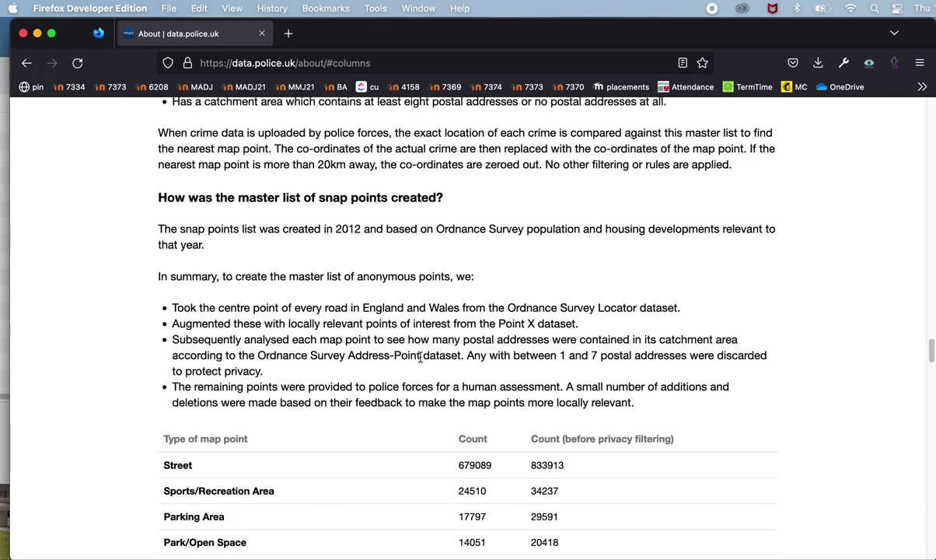
{"action": "scroll", "coordinate": [421, 361], "scroll_direction": "down", "scroll_amount": 10}
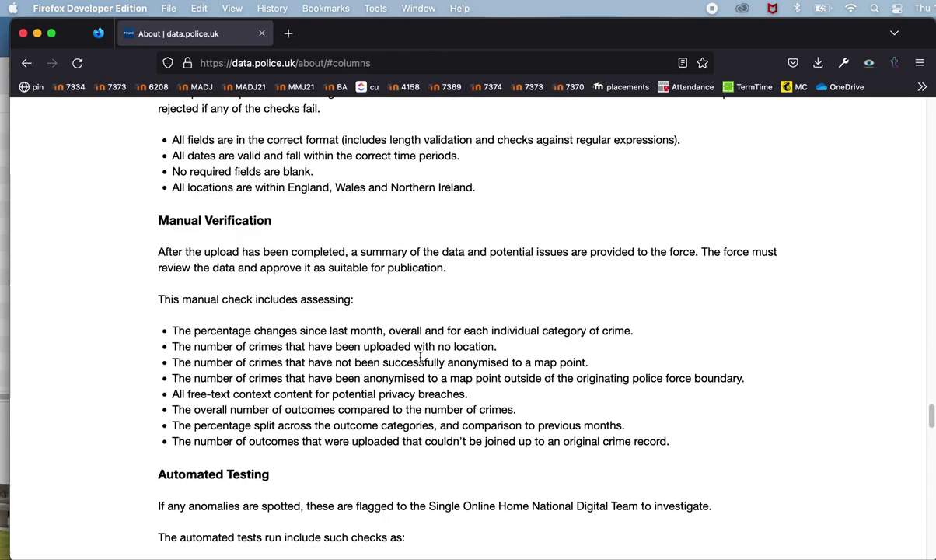
{"action": "scroll", "coordinate": [421, 357], "scroll_direction": "down", "scroll_amount": 8}
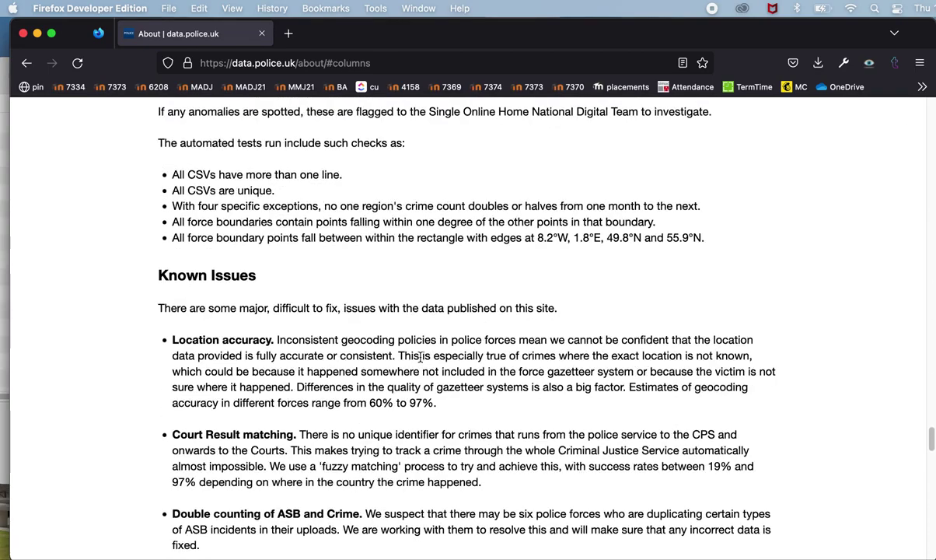
{"action": "scroll", "coordinate": [420, 357], "scroll_direction": "down", "scroll_amount": 9}
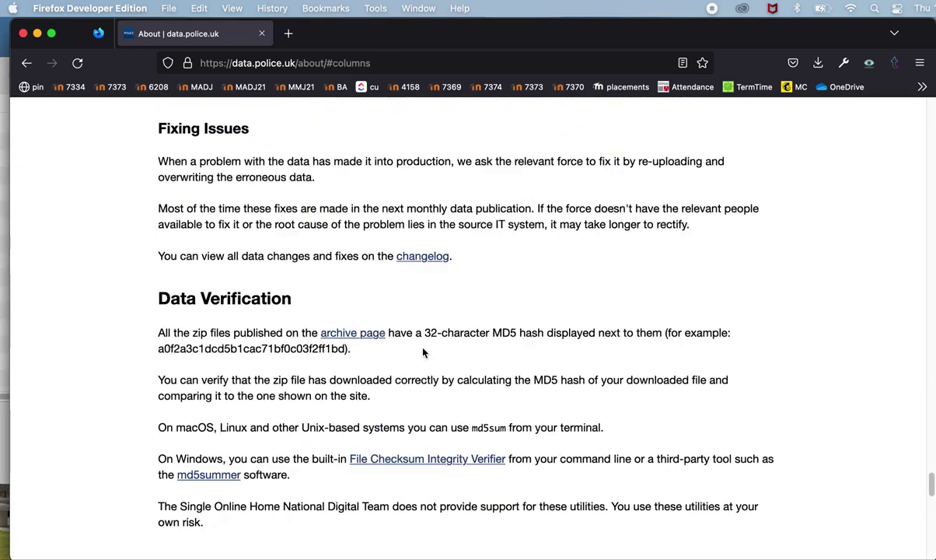
{"action": "scroll", "coordinate": [424, 352], "scroll_direction": "down", "scroll_amount": 3}
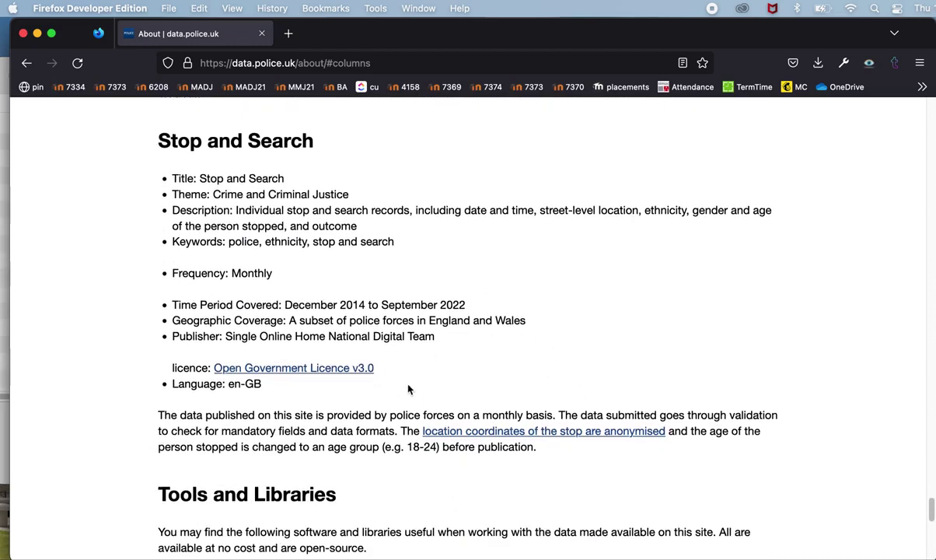
{"action": "scroll", "coordinate": [408, 389], "scroll_direction": "down", "scroll_amount": 2}
{"action": "scroll", "coordinate": [395, 386], "scroll_direction": "down", "scroll_amount": 1}
{"action": "scroll", "coordinate": [392, 383], "scroll_direction": "up", "scroll_amount": 4}
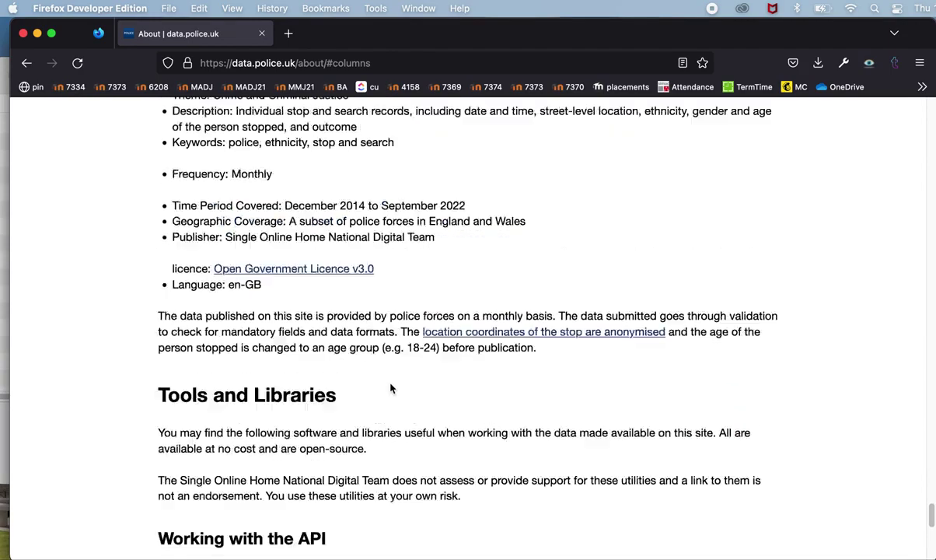
- Switch back to Excel and enlarge the stop and search worksheet to 119% zoom
{"action": "key", "text": "super+Tab"}
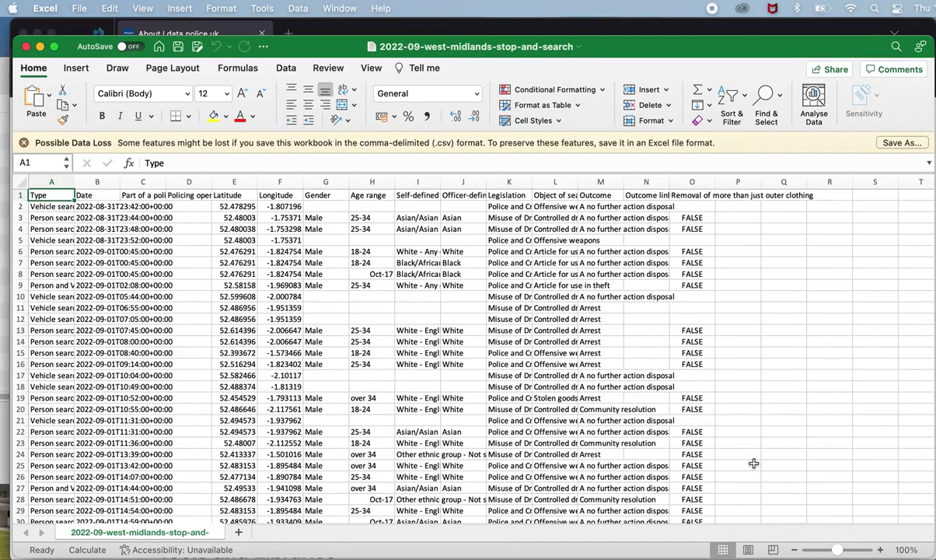
{"action": "left_click", "coordinate": [840, 551]}
{"action": "left_click_drag", "start_coordinate": [840, 551], "coordinate": [838, 550]}
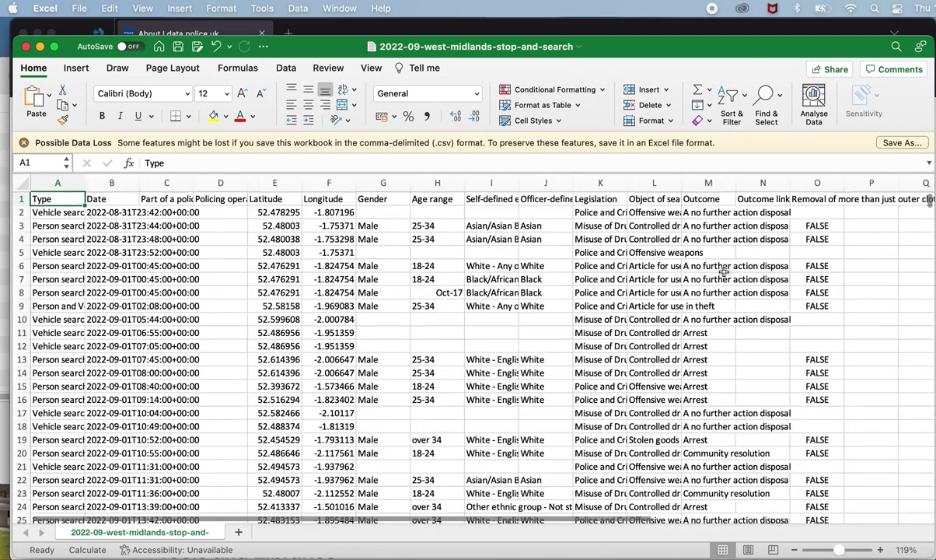
- Create a pivot table on a new worksheet from the full stop and search data range $A$1:$O$2197
{"action": "left_click", "coordinate": [685, 199]}
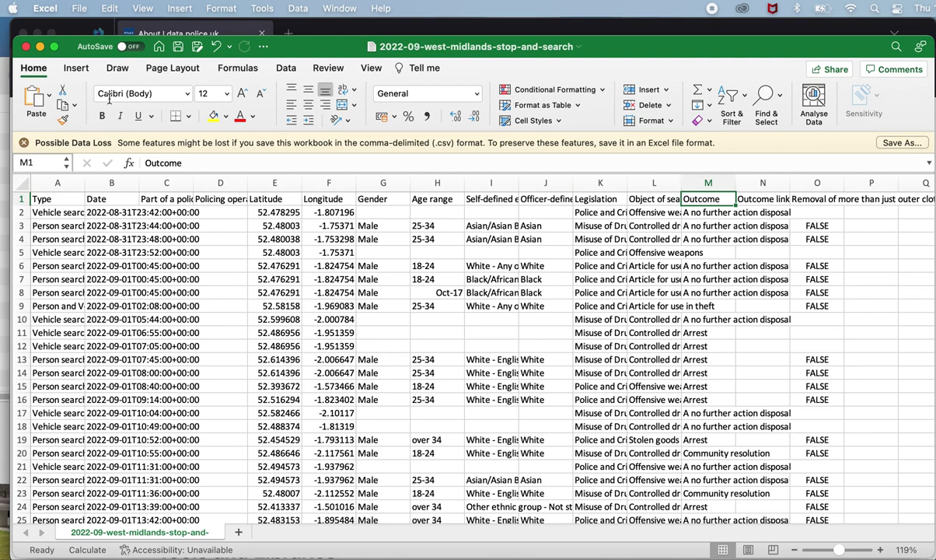
{"action": "left_click", "coordinate": [76, 68]}
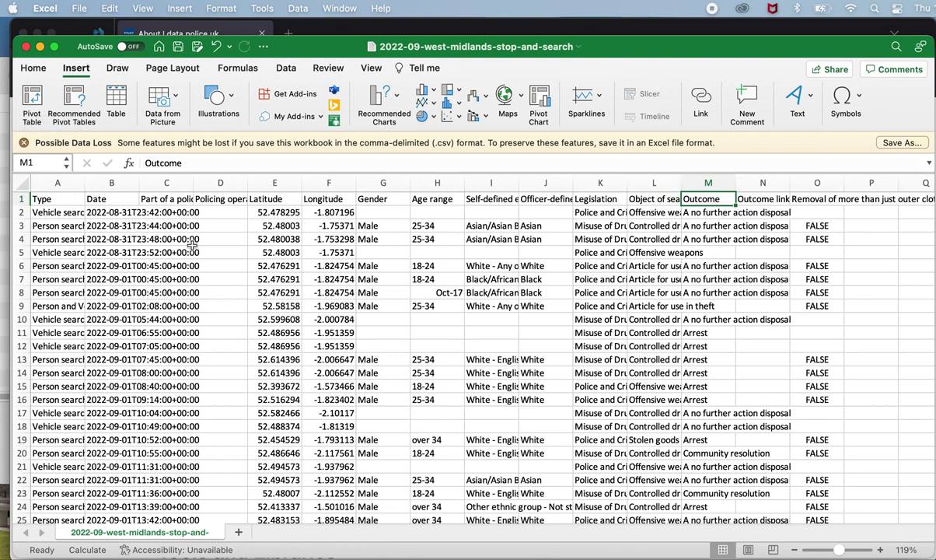
{"action": "left_click", "coordinate": [162, 229]}
{"action": "left_click", "coordinate": [87, 266]}
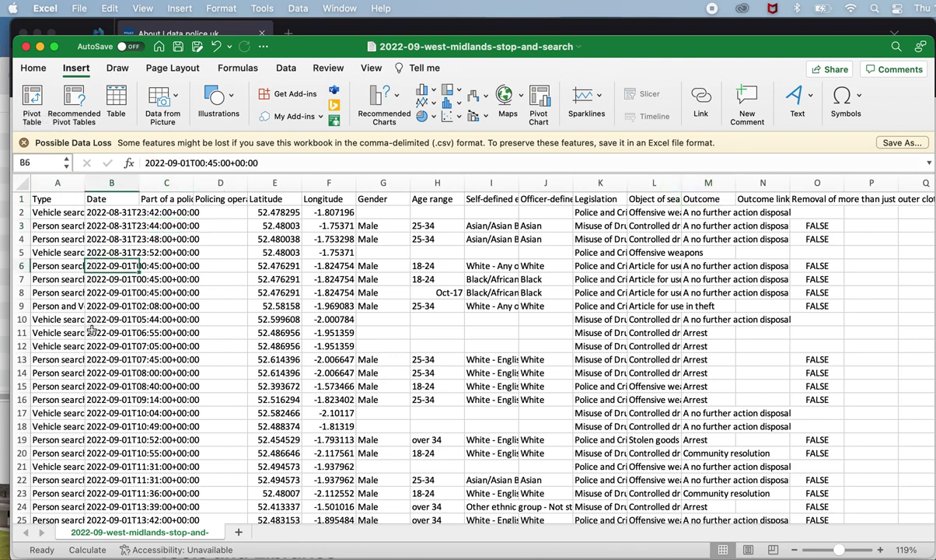
{"action": "left_click", "coordinate": [90, 331]}
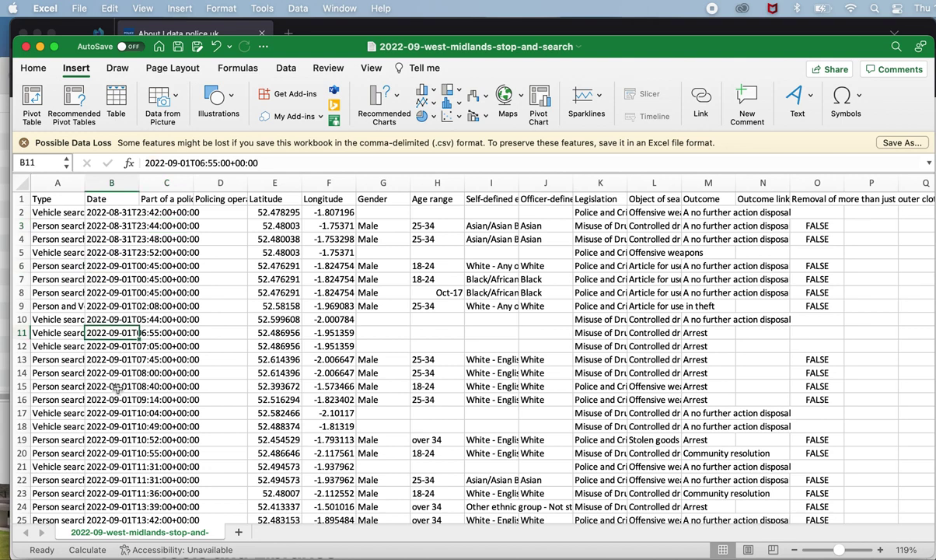
{"action": "left_click", "coordinate": [60, 265]}
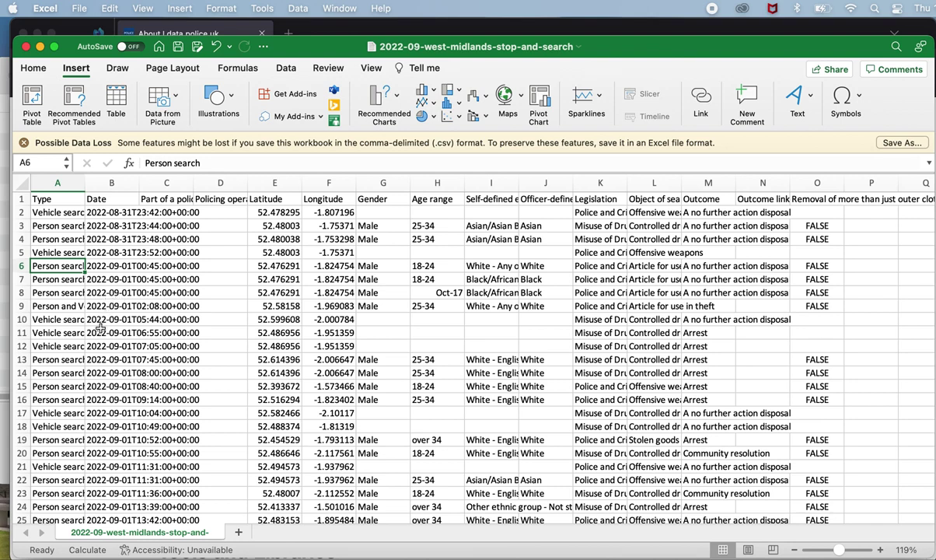
{"action": "left_click", "coordinate": [54, 332]}
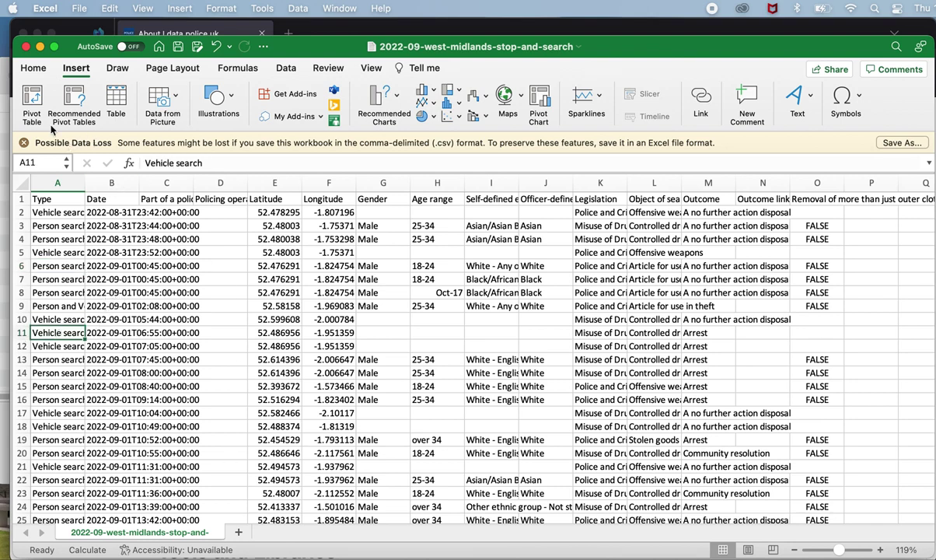
{"action": "left_click", "coordinate": [32, 101]}
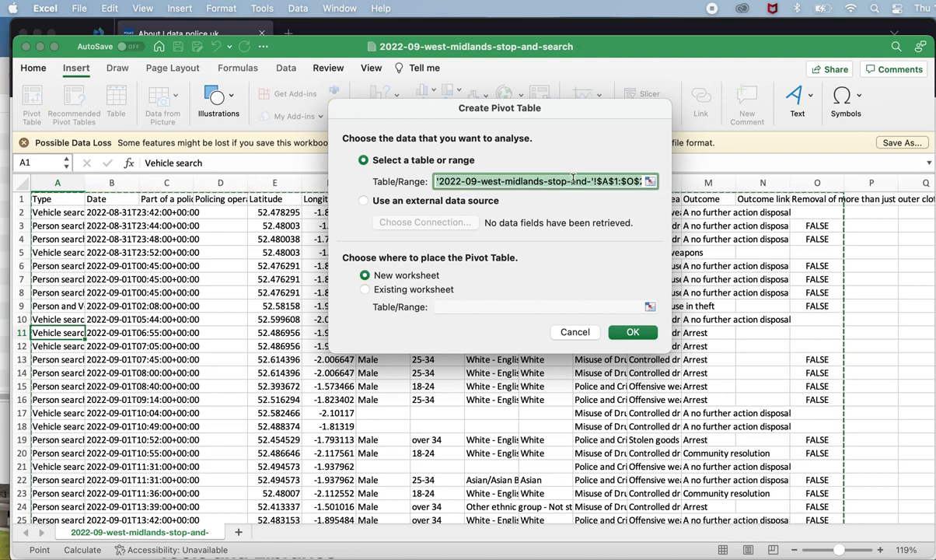
{"action": "left_click_drag", "start_coordinate": [549, 181], "coordinate": [660, 190]}
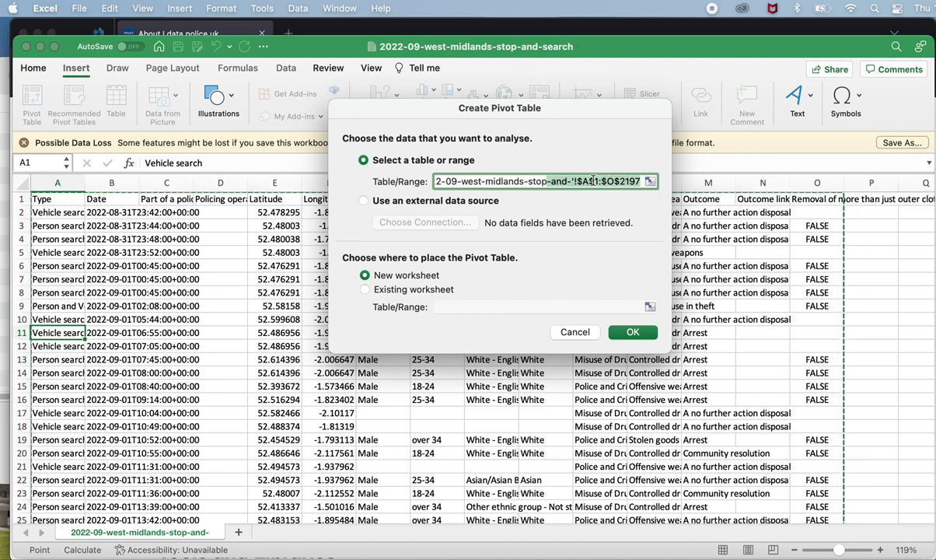
{"action": "left_click", "coordinate": [556, 180]}
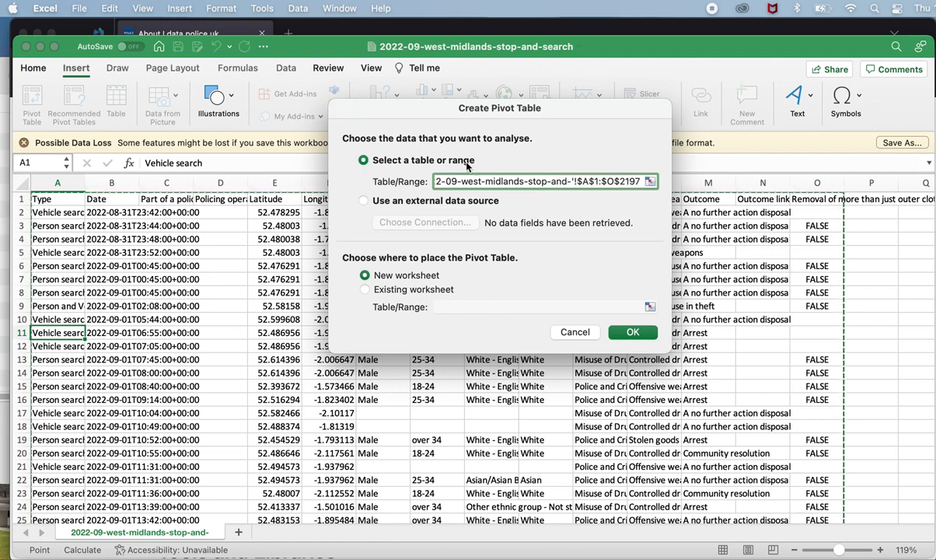
{"action": "left_click", "coordinate": [634, 333]}
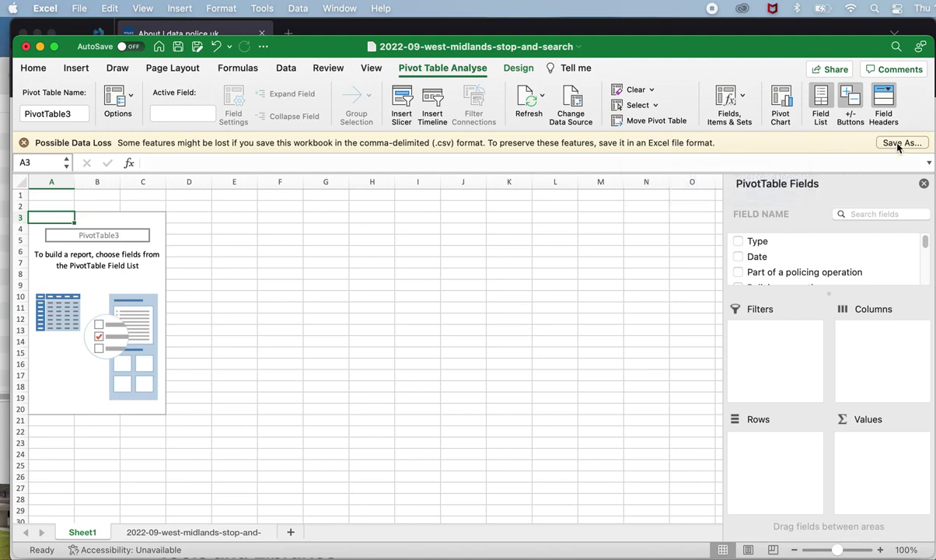
- Save the workbook in Excel Workbook (.xlsx) format as ANALYSIS_2022-09-west-midlands-stop-and-search
{"action": "left_click", "coordinate": [900, 143]}
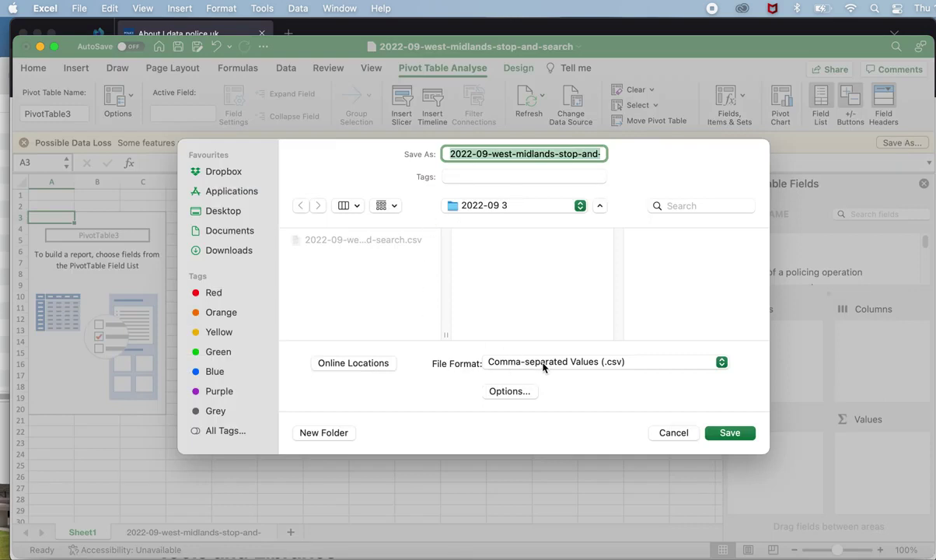
{"action": "left_click", "coordinate": [616, 363]}
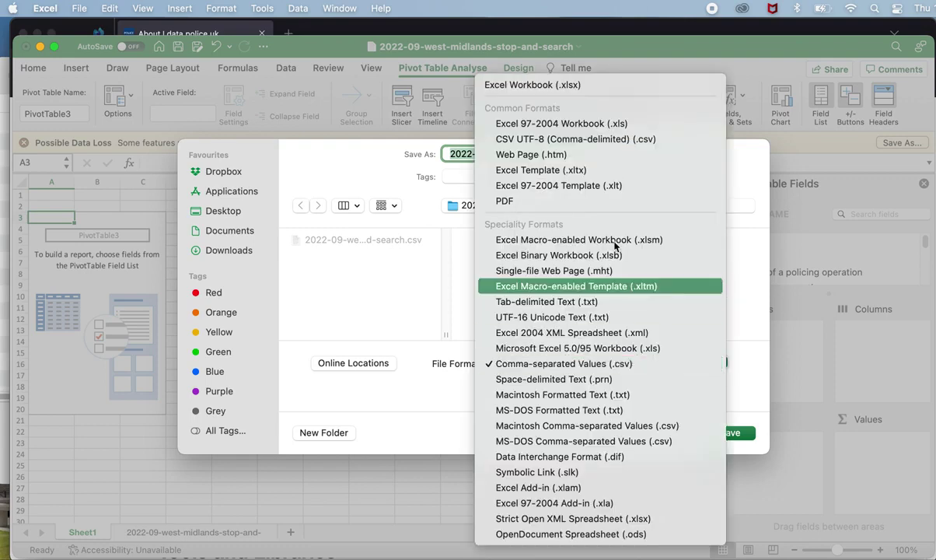
{"action": "left_click", "coordinate": [574, 87]}
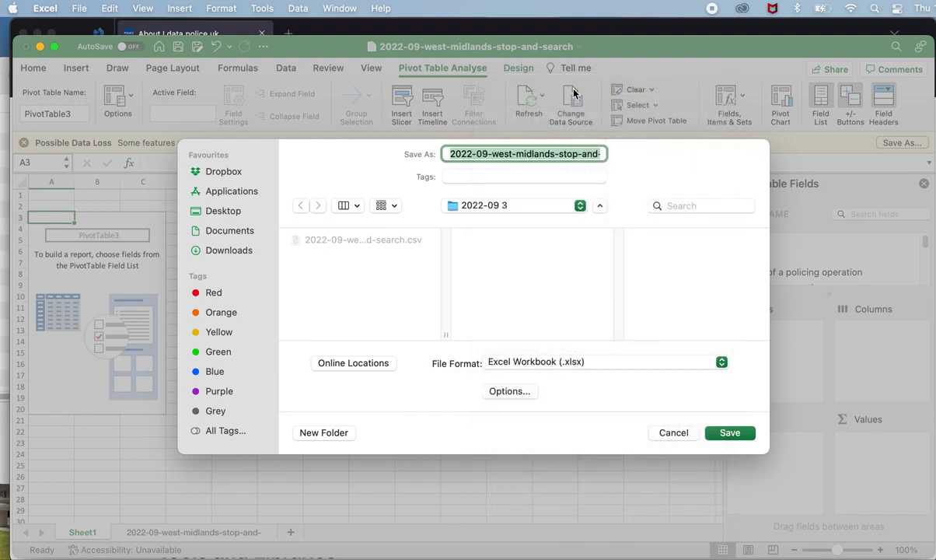
{"action": "left_click", "coordinate": [529, 158]}
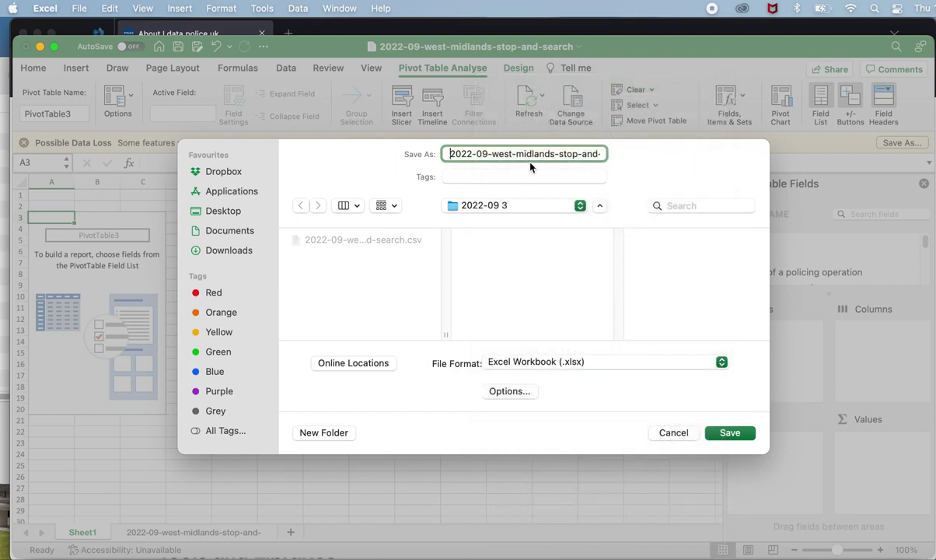
{"action": "key", "text": "super+Left"}
{"action": "type", "text": "ANALYSIS"}
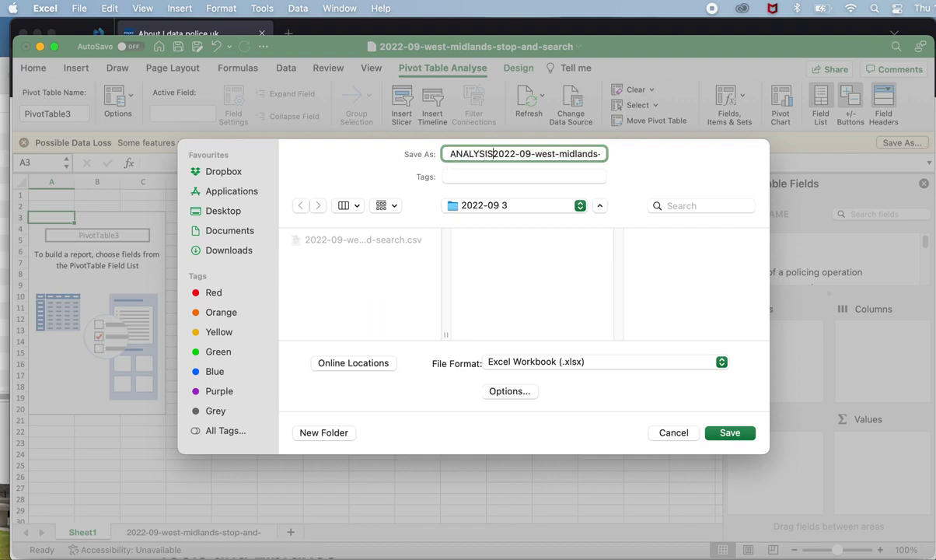
{"action": "type", "text": "_"}
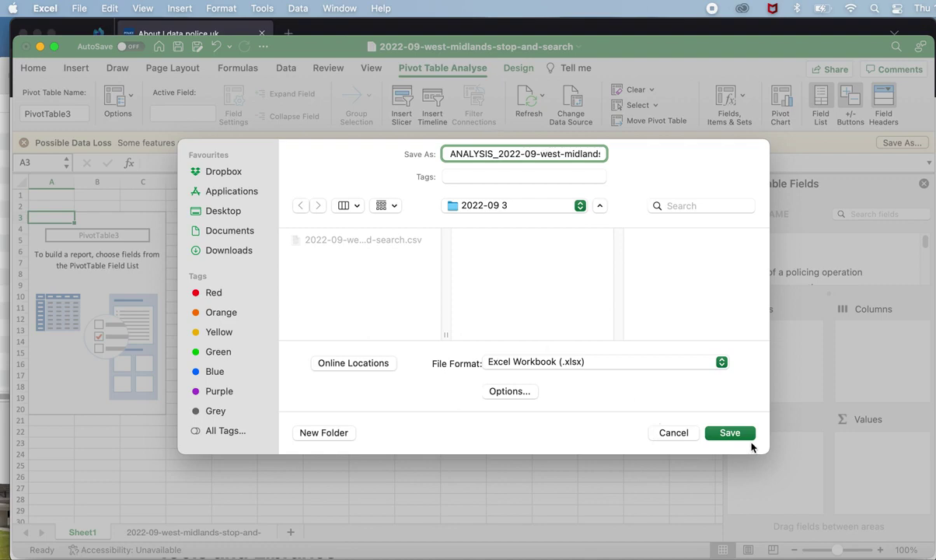
{"action": "left_click", "coordinate": [732, 434]}
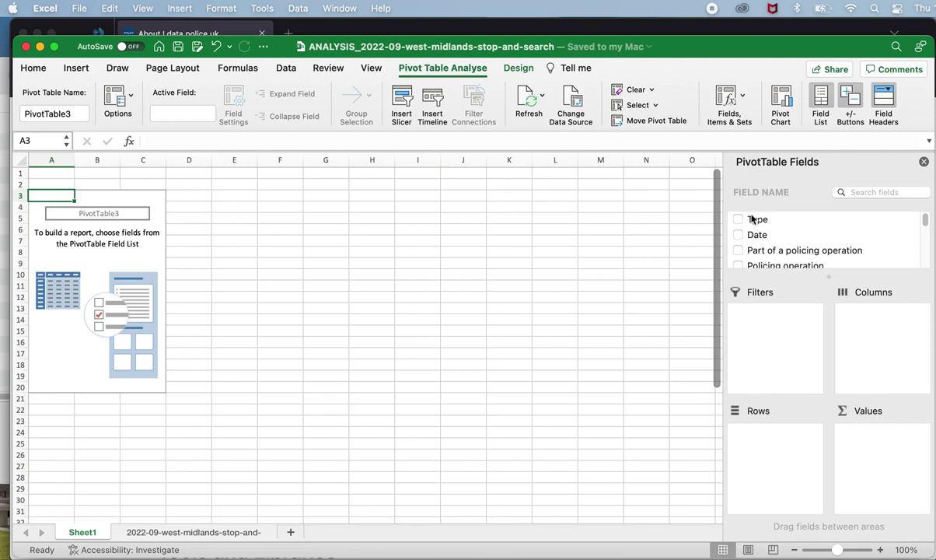
- Add the Outcome field to the pivot table's rows
{"action": "scroll", "coordinate": [775, 249], "scroll_direction": "down", "scroll_amount": 1}
{"action": "scroll", "coordinate": [776, 252], "scroll_direction": "down", "scroll_amount": 6}
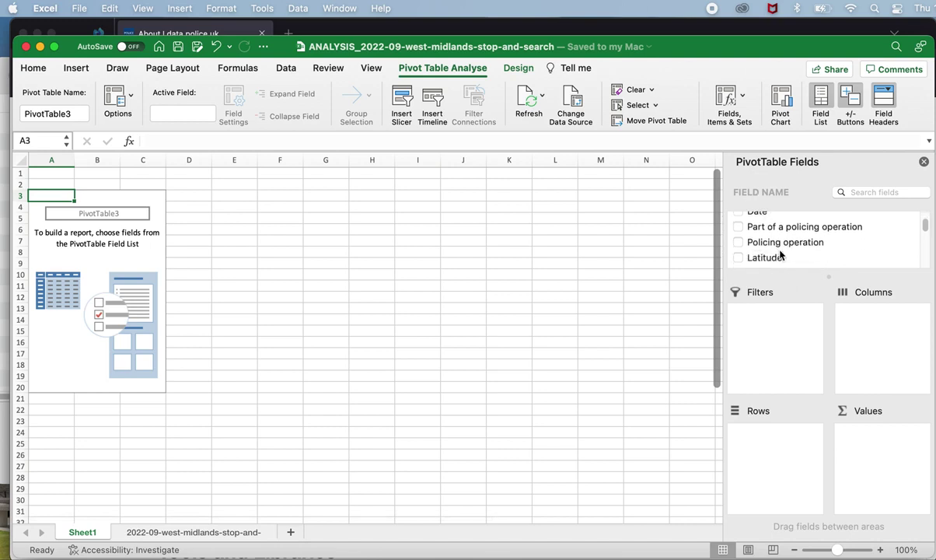
{"action": "left_click_drag", "start_coordinate": [929, 255], "coordinate": [927, 219]}
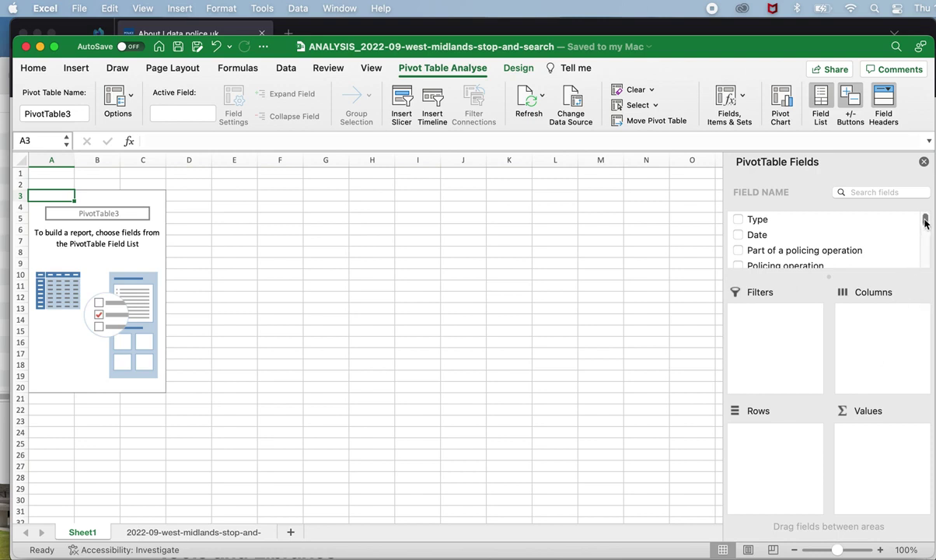
{"action": "left_click_drag", "start_coordinate": [926, 223], "coordinate": [931, 269]}
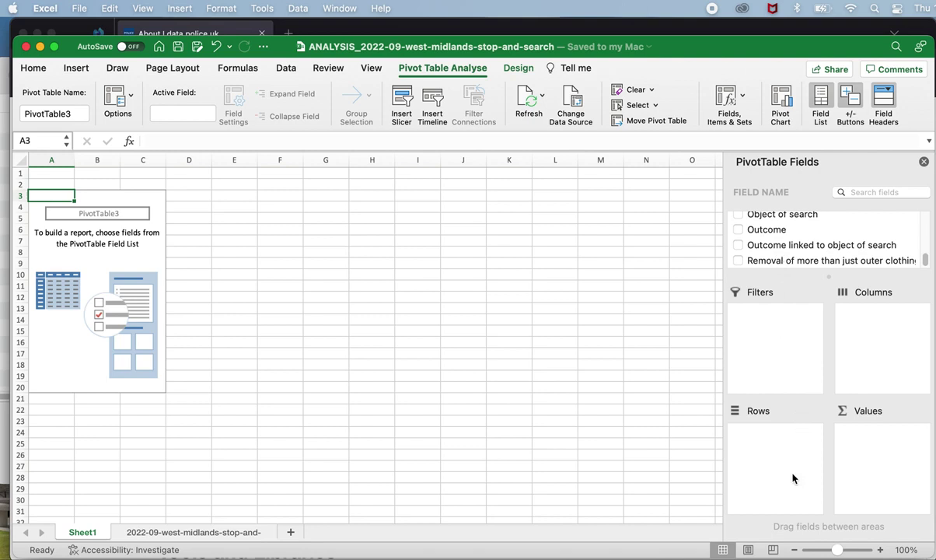
{"action": "left_click", "coordinate": [765, 231]}
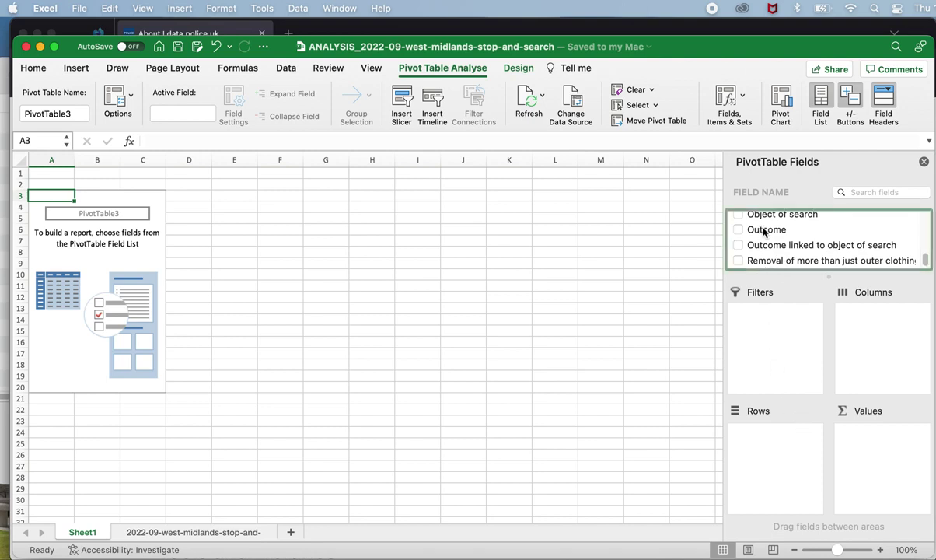
{"action": "left_click_drag", "start_coordinate": [765, 231], "coordinate": [785, 463]}
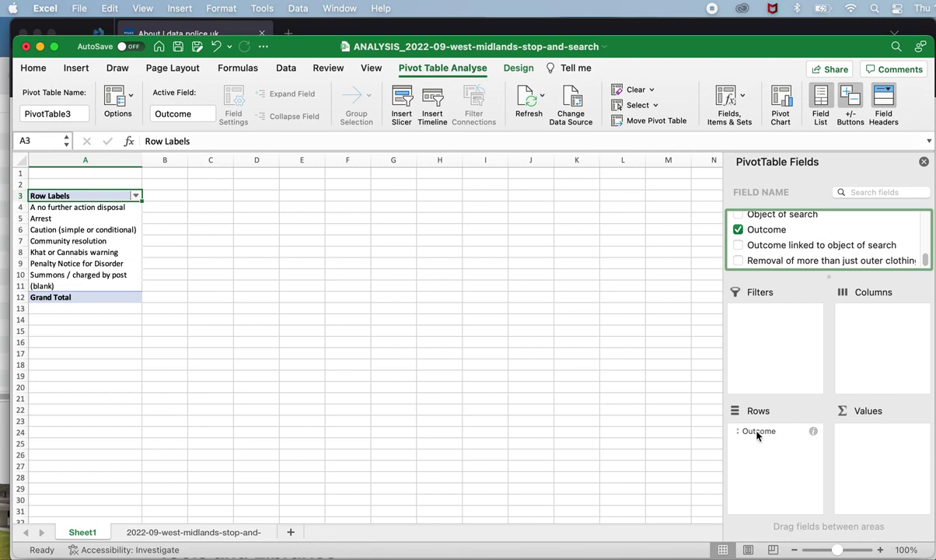
- Remove Outcome from the rows, then try it as a value and move it between values and rows, ending in rows
{"action": "left_click_drag", "start_coordinate": [758, 436], "coordinate": [748, 229]}
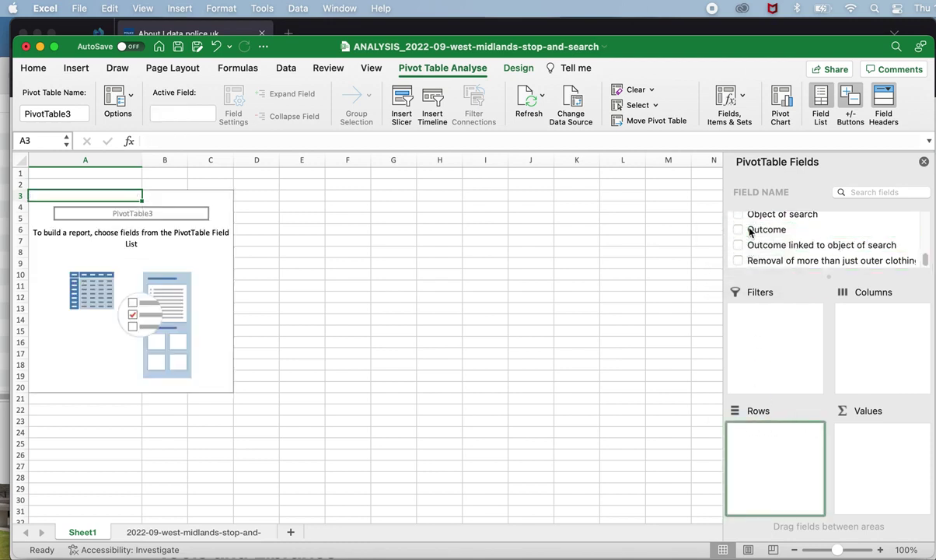
{"action": "left_click", "coordinate": [813, 230]}
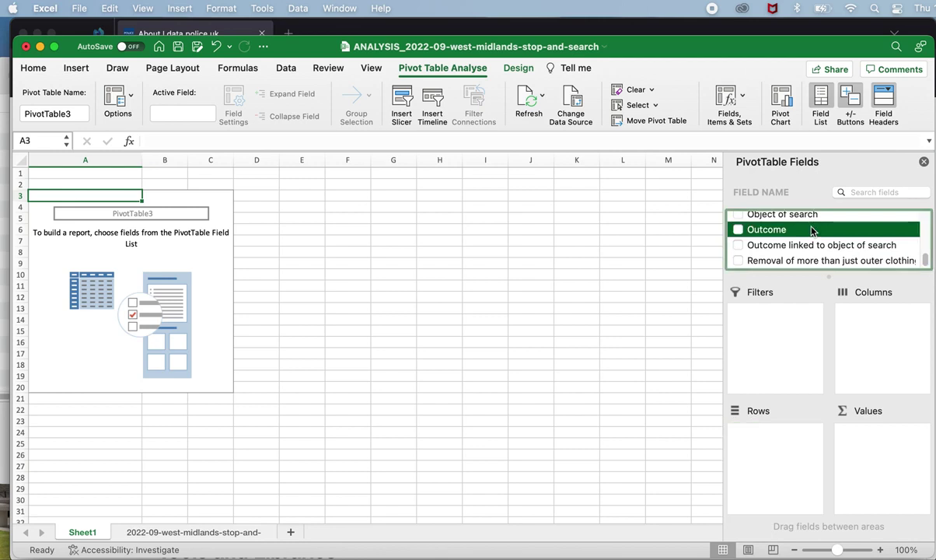
{"action": "left_click", "coordinate": [738, 230]}
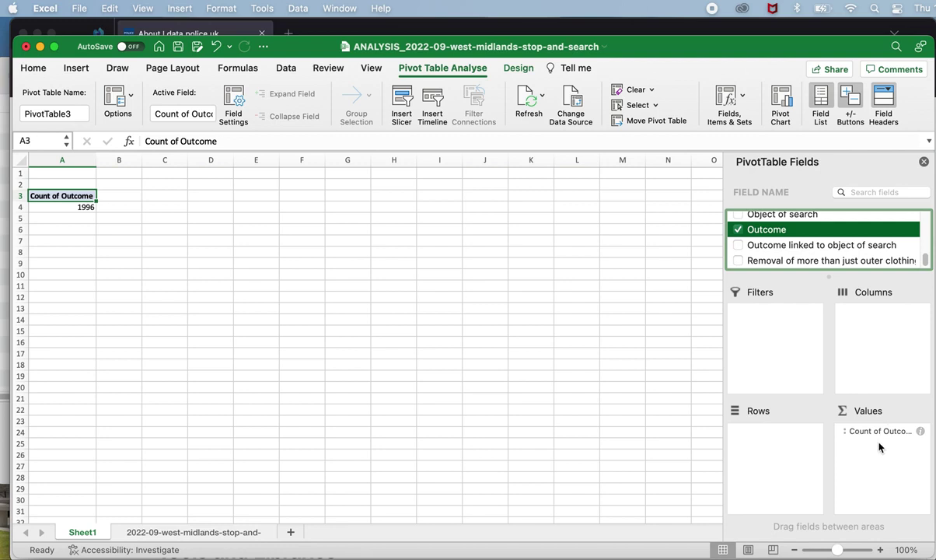
{"action": "left_click_drag", "start_coordinate": [874, 440], "coordinate": [773, 440]}
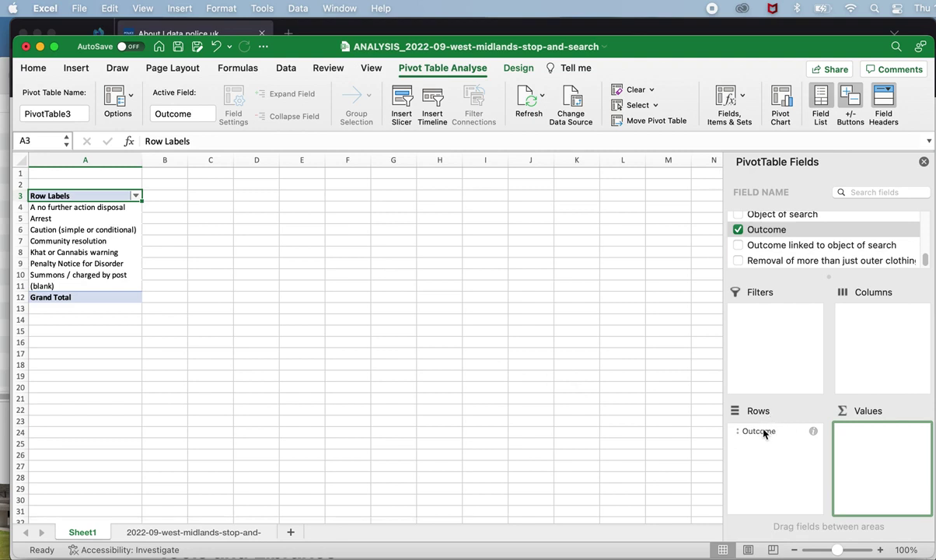
{"action": "left_click_drag", "start_coordinate": [764, 434], "coordinate": [883, 437]}
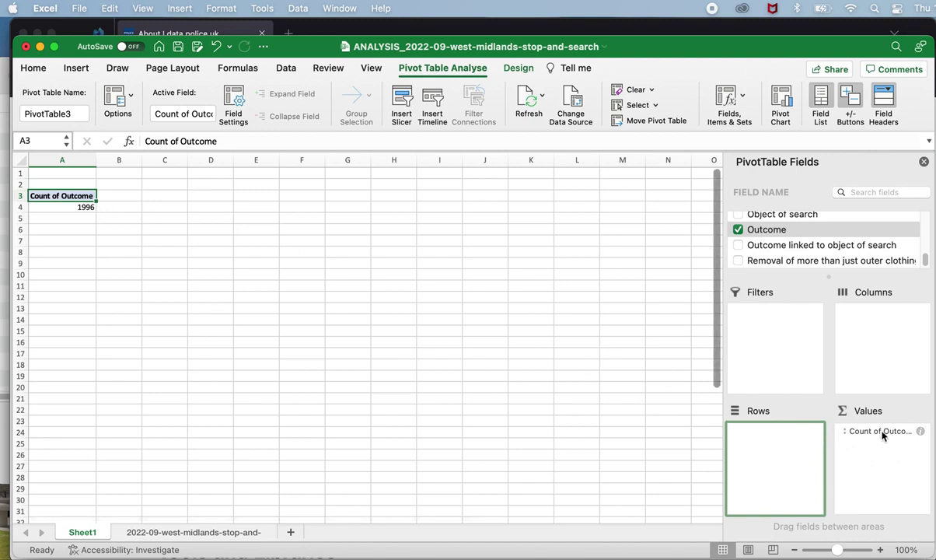
{"action": "left_click_drag", "start_coordinate": [883, 436], "coordinate": [783, 447]}
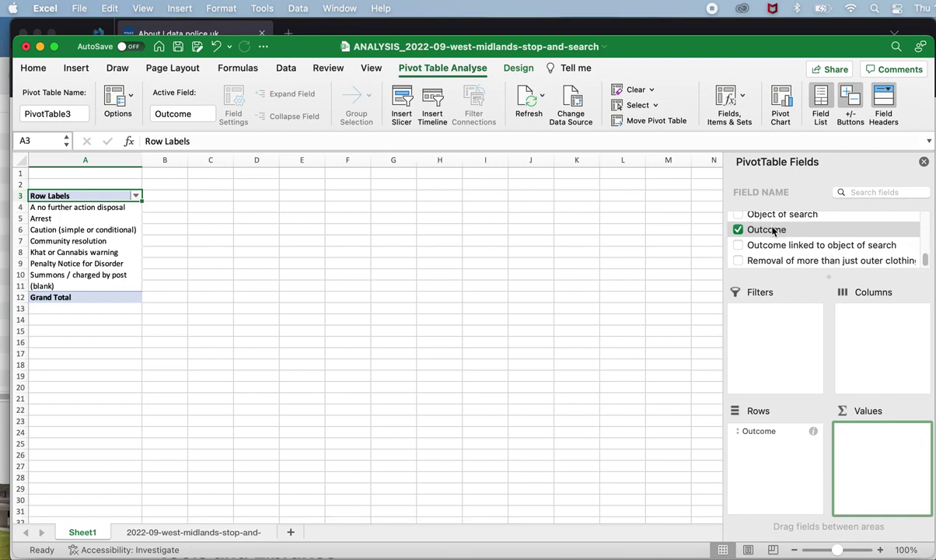
- Add the Outcome and Type fields to the pivot table's values as counts
{"action": "left_click_drag", "start_coordinate": [775, 232], "coordinate": [883, 462]}
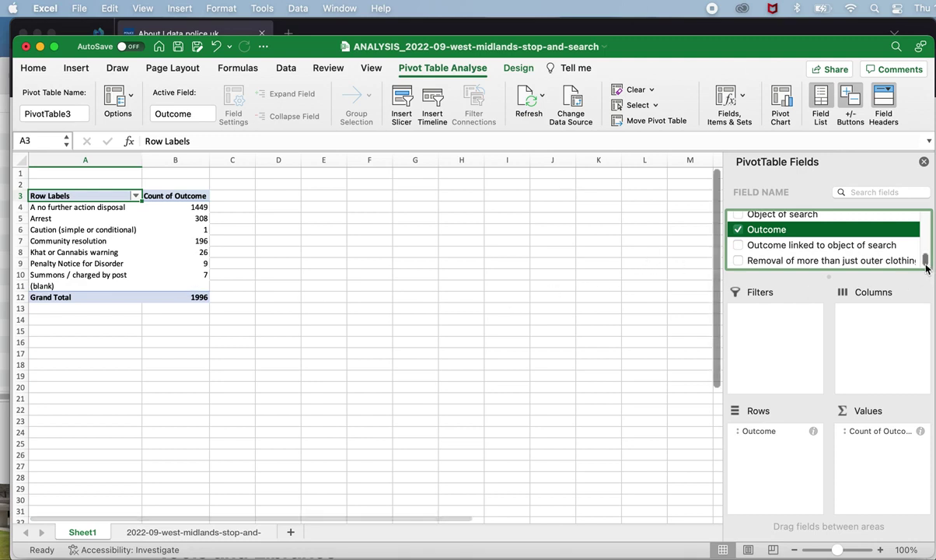
{"action": "left_click_drag", "start_coordinate": [926, 269], "coordinate": [922, 220]}
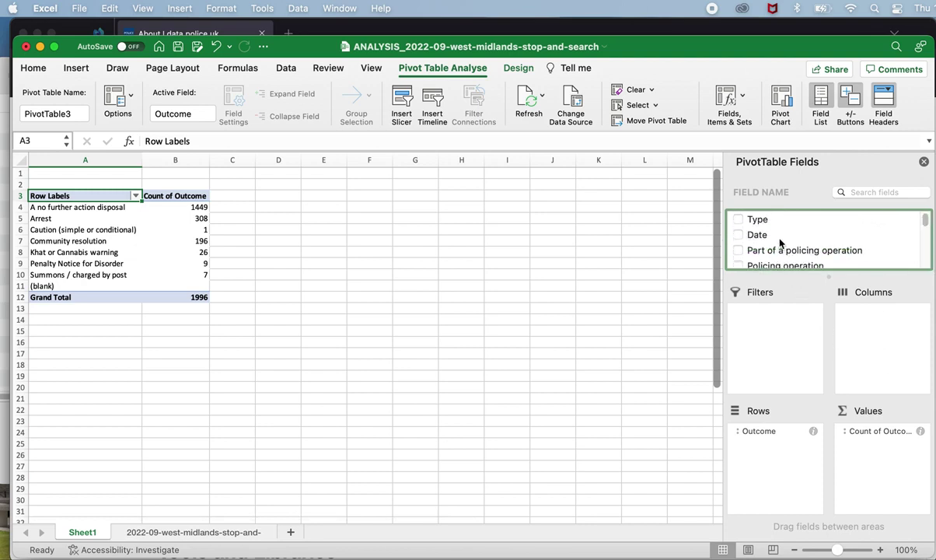
{"action": "left_click_drag", "start_coordinate": [789, 248], "coordinate": [906, 473]}
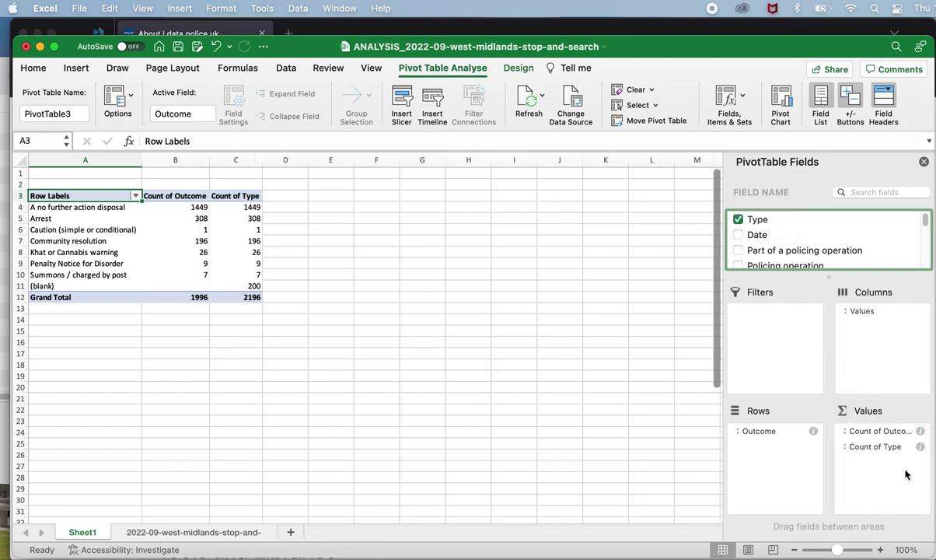
- Examine the Type count for blank outcomes in the pivot table and compare it with the source data worksheet
{"action": "left_click", "coordinate": [241, 285]}
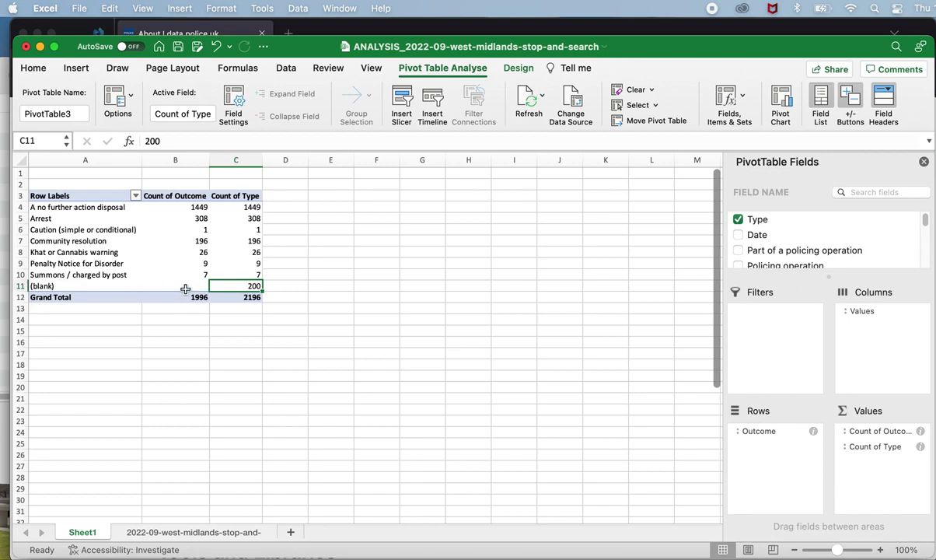
{"action": "left_click", "coordinate": [231, 533]}
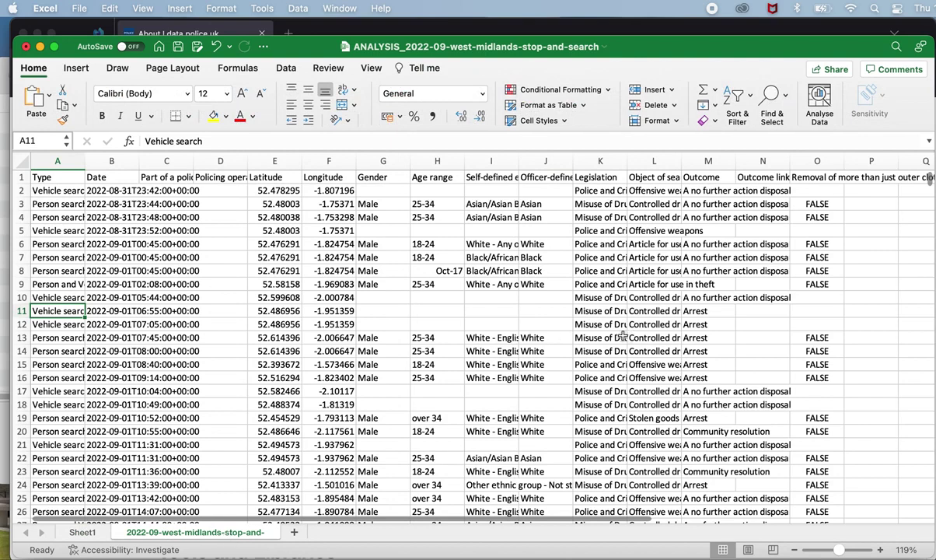
{"action": "left_click", "coordinate": [83, 533]}
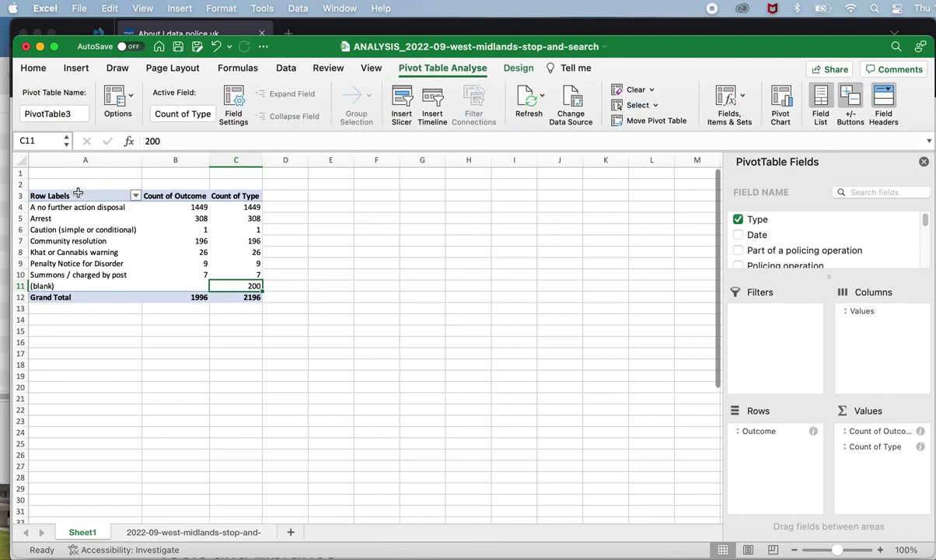
- Check the outcome counts and blank row in the pivot table, and turn on column filters in the source data worksheet
{"action": "left_click_drag", "start_coordinate": [78, 192], "coordinate": [173, 270]}
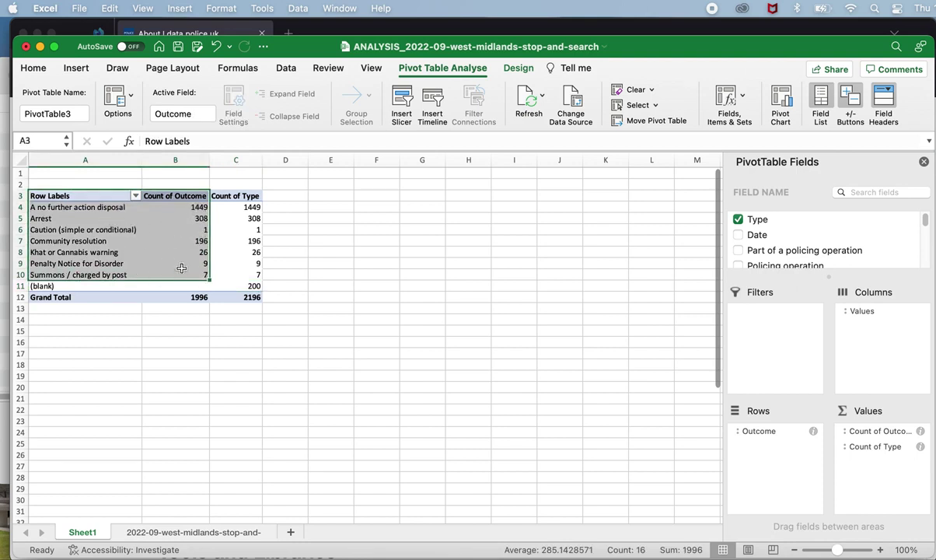
{"action": "left_click", "coordinate": [96, 287]}
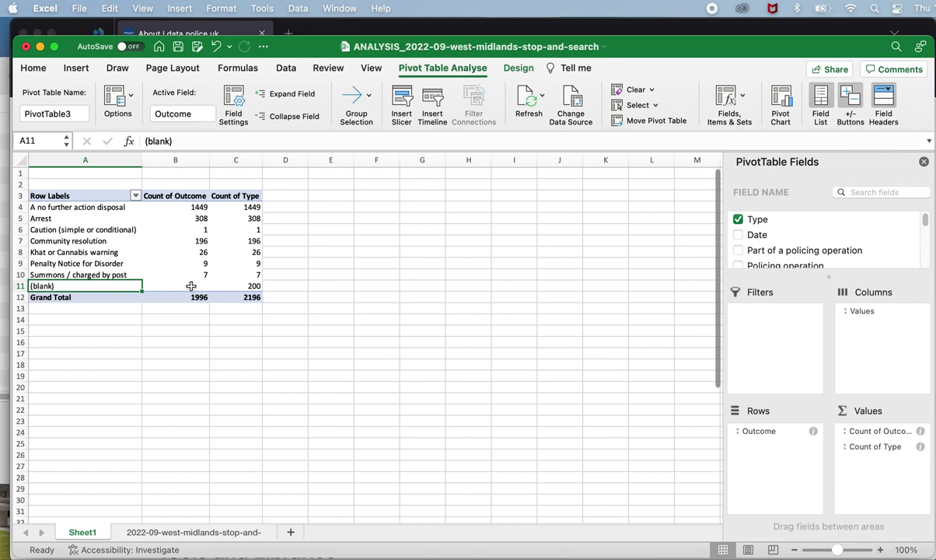
{"action": "left_click", "coordinate": [209, 535]}
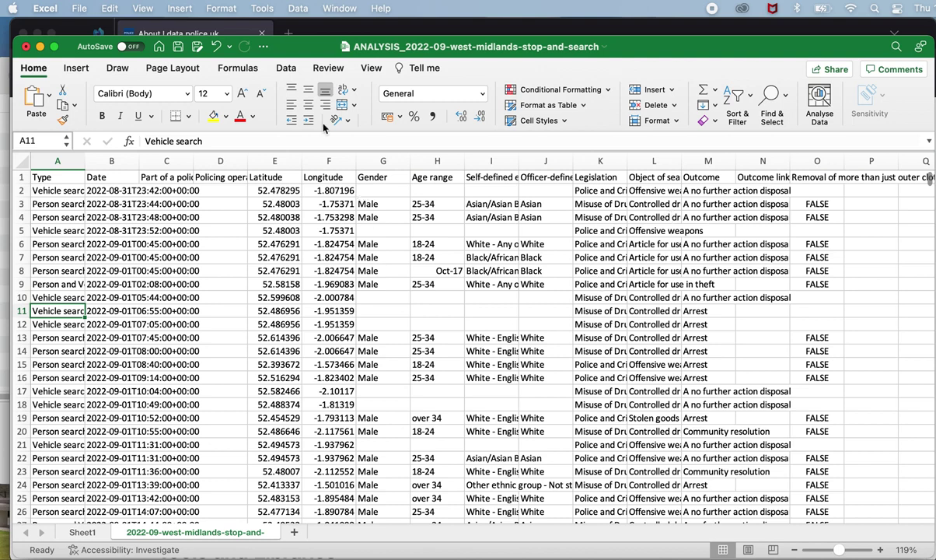
{"action": "left_click", "coordinate": [285, 68]}
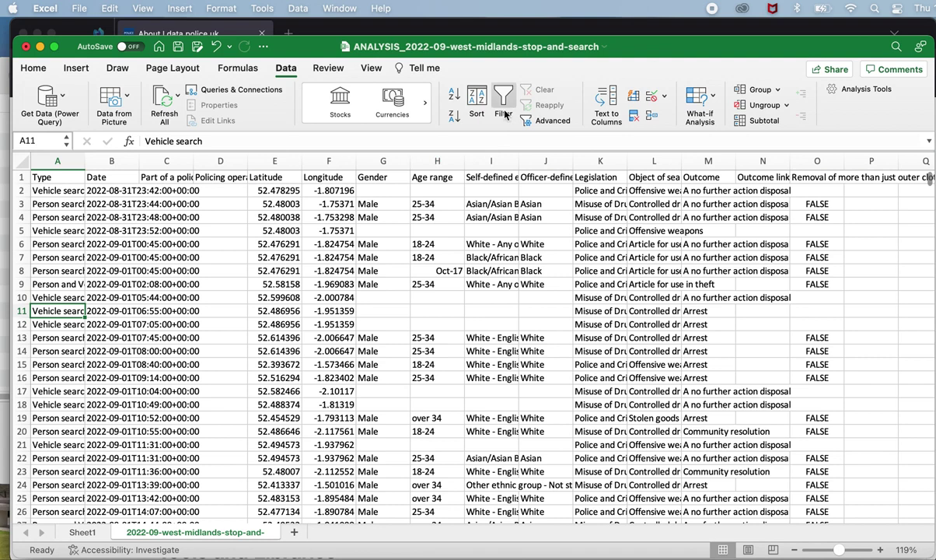
{"action": "left_click", "coordinate": [503, 111]}
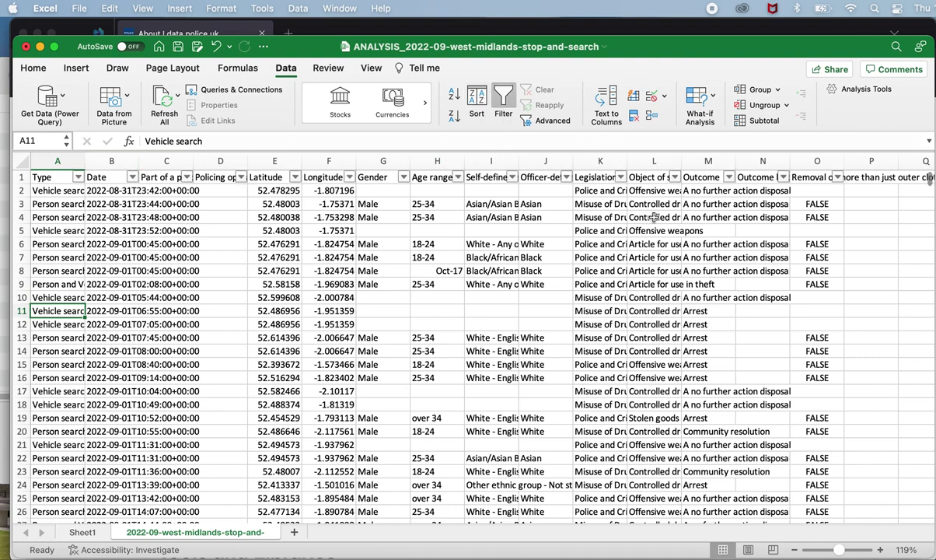
- Filter the source data's Outcome column to show only blanks
{"action": "left_click", "coordinate": [706, 180]}
{"action": "left_click", "coordinate": [729, 177]}
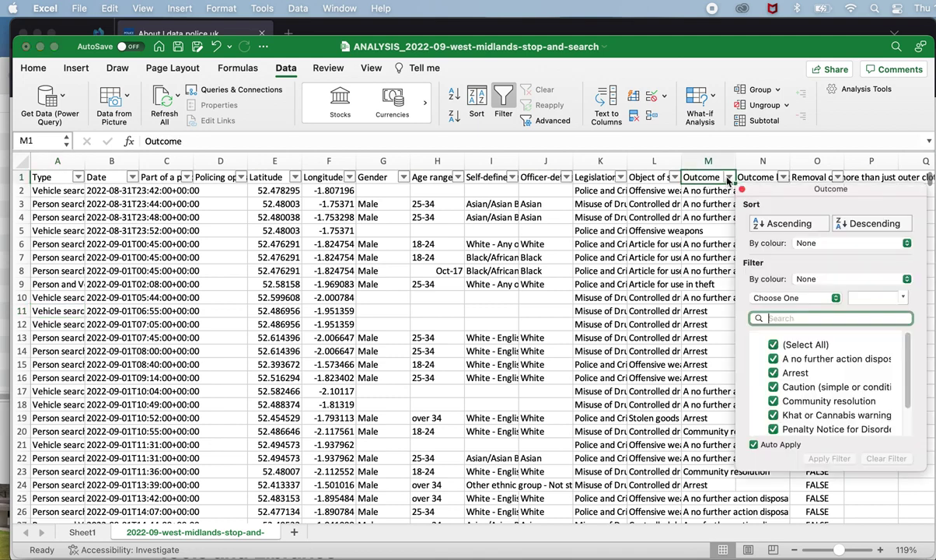
{"action": "scroll", "coordinate": [846, 387], "scroll_direction": "down", "scroll_amount": 2}
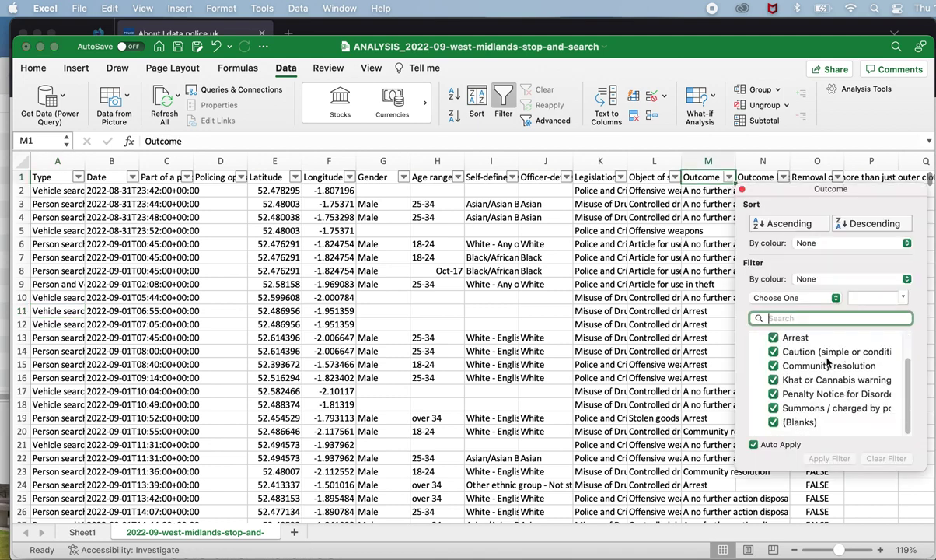
{"action": "scroll", "coordinate": [832, 365], "scroll_direction": "up", "scroll_amount": 2}
{"action": "scroll", "coordinate": [777, 350], "scroll_direction": "down", "scroll_amount": 2}
{"action": "scroll", "coordinate": [766, 342], "scroll_direction": "up", "scroll_amount": 2}
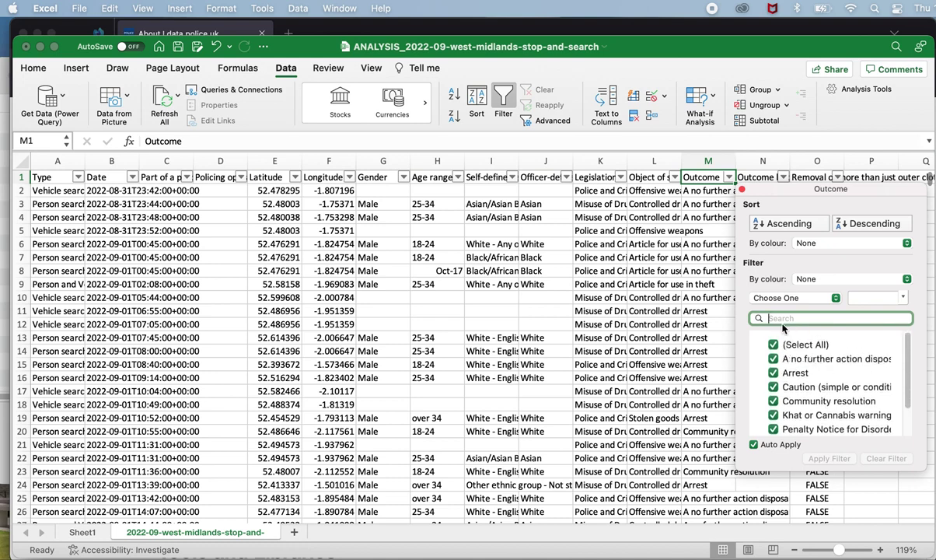
{"action": "scroll", "coordinate": [778, 377], "scroll_direction": "down", "scroll_amount": 2}
{"action": "scroll", "coordinate": [821, 417], "scroll_direction": "up", "scroll_amount": 3}
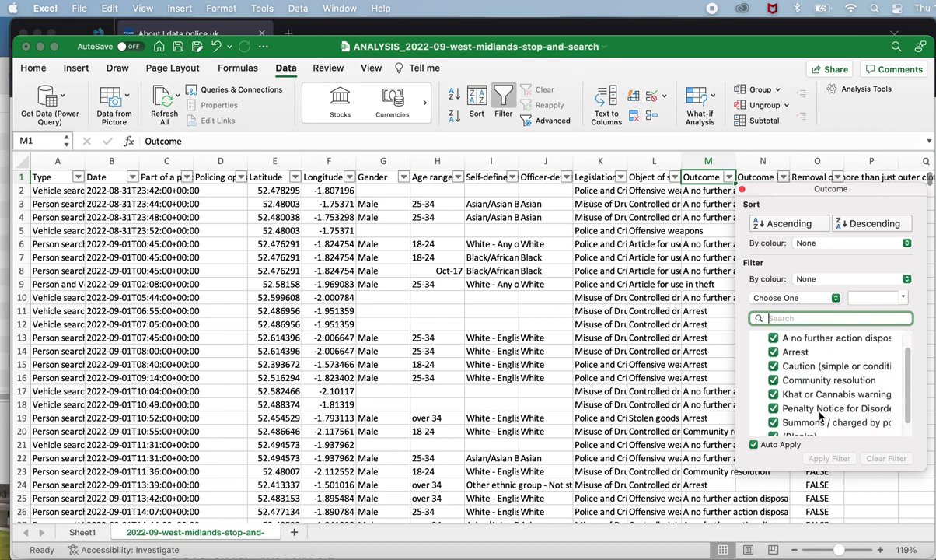
{"action": "left_click", "coordinate": [805, 344]}
{"action": "scroll", "coordinate": [811, 379], "scroll_direction": "down", "scroll_amount": 3}
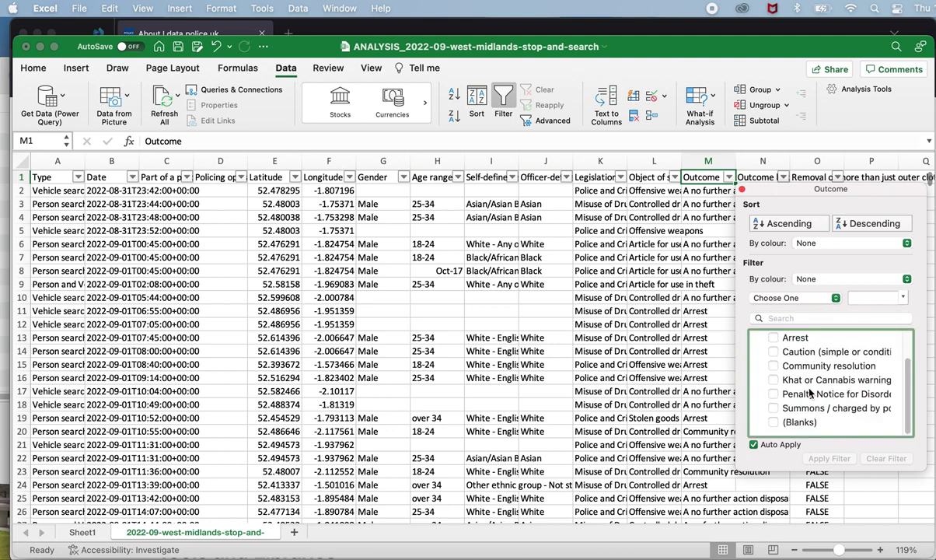
{"action": "left_click", "coordinate": [774, 423]}
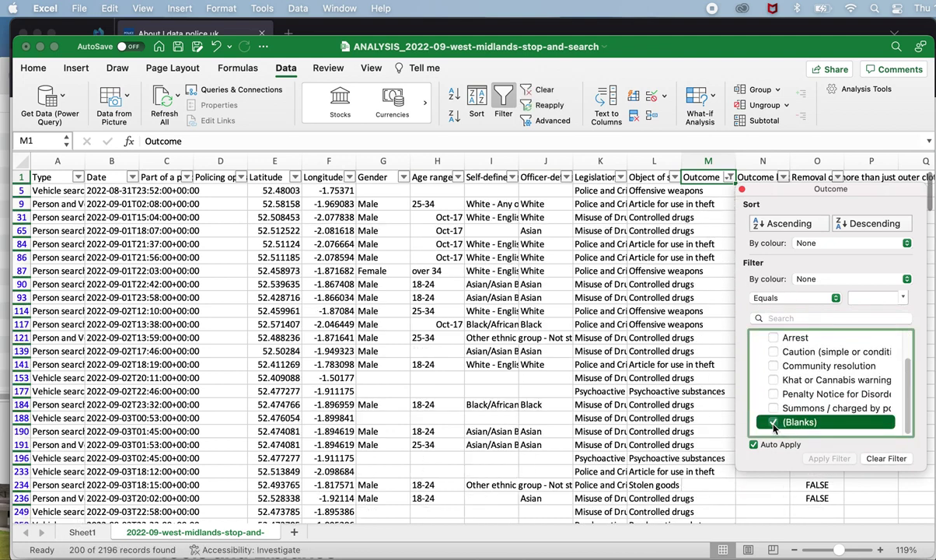
{"action": "left_click", "coordinate": [697, 420]}
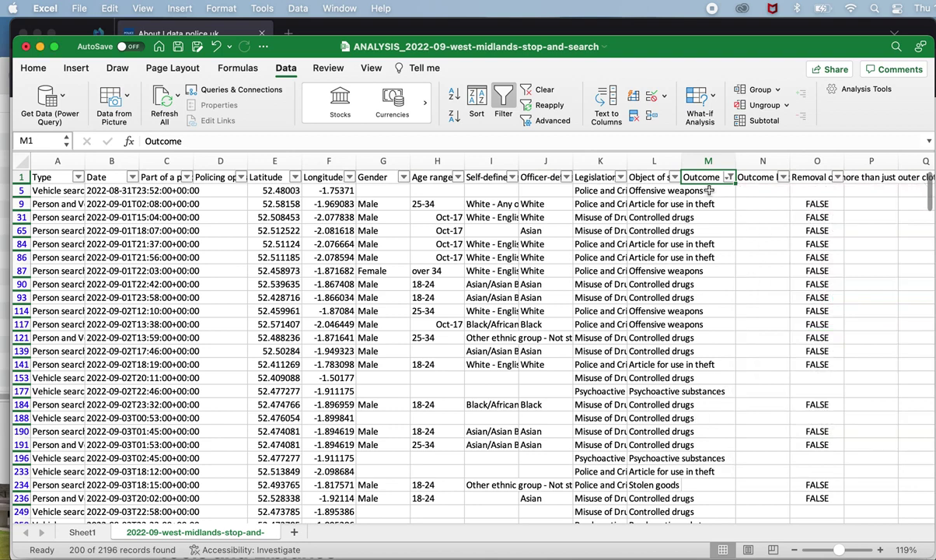
- Widen the Object of search column and select the filtered Outcome and Type cells in rows 5 to 233 to compare them
{"action": "left_click_drag", "start_coordinate": [709, 190], "coordinate": [709, 471]}
{"action": "left_click_drag", "start_coordinate": [681, 161], "coordinate": [773, 472]}
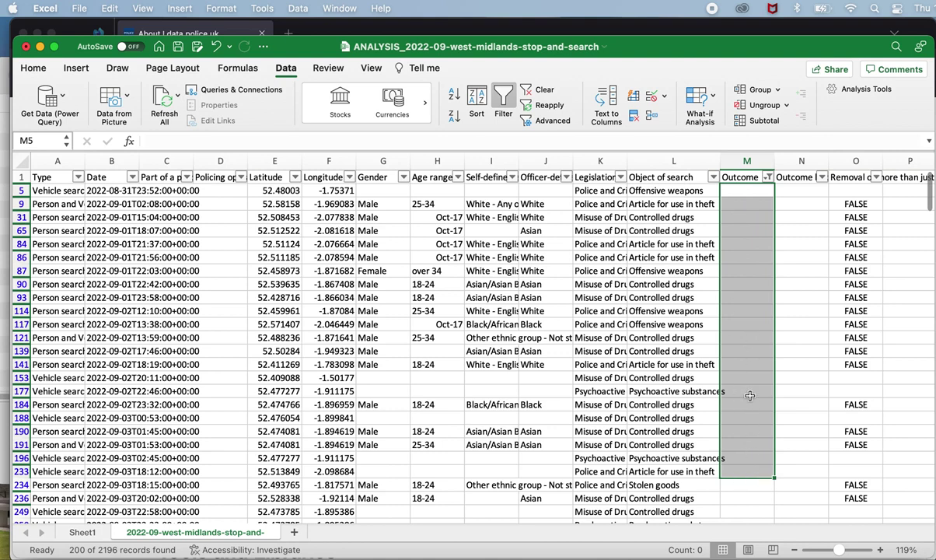
{"action": "left_click_drag", "start_coordinate": [60, 190], "coordinate": [67, 471]}
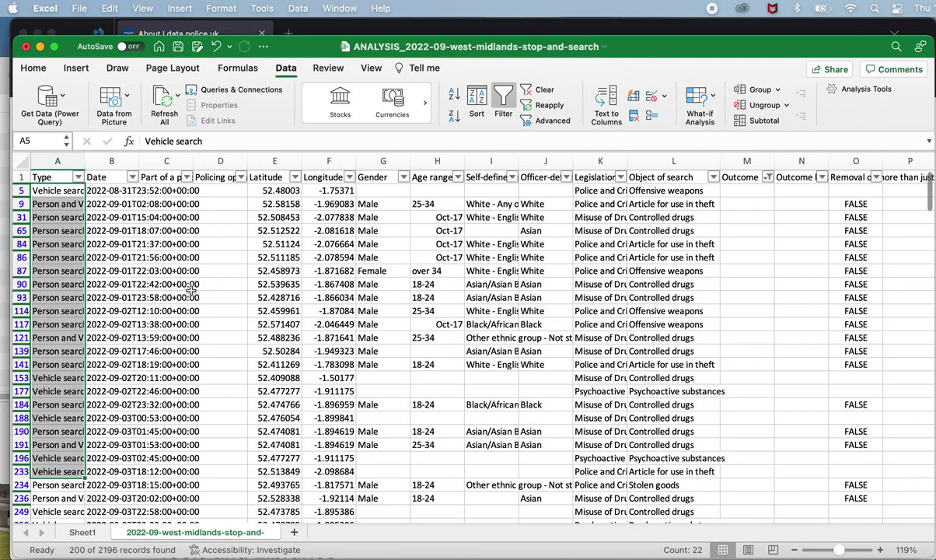
- Remove the Type count from the pivot table's values on Sheet1 and select the non-blank outcome rows with their counts
{"action": "left_click", "coordinate": [84, 533]}
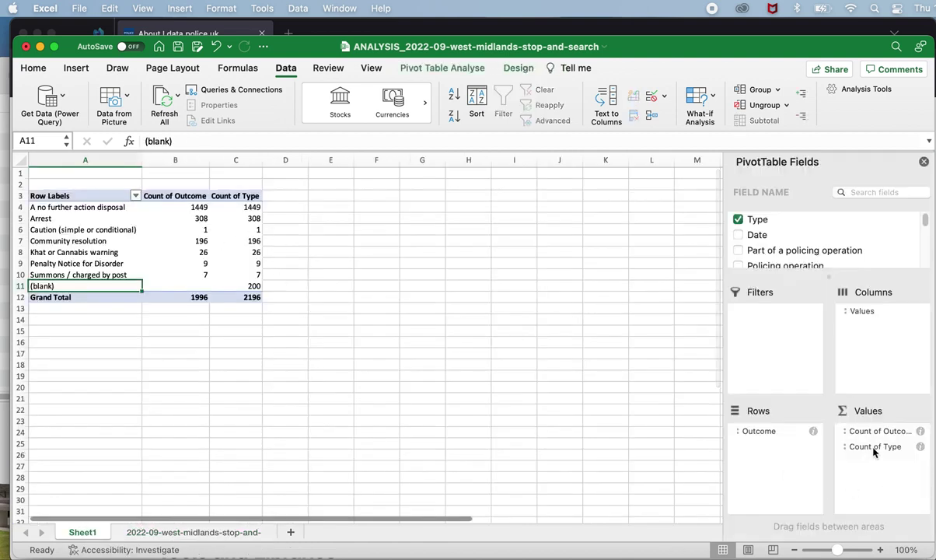
{"action": "left_click_drag", "start_coordinate": [847, 448], "coordinate": [778, 225]}
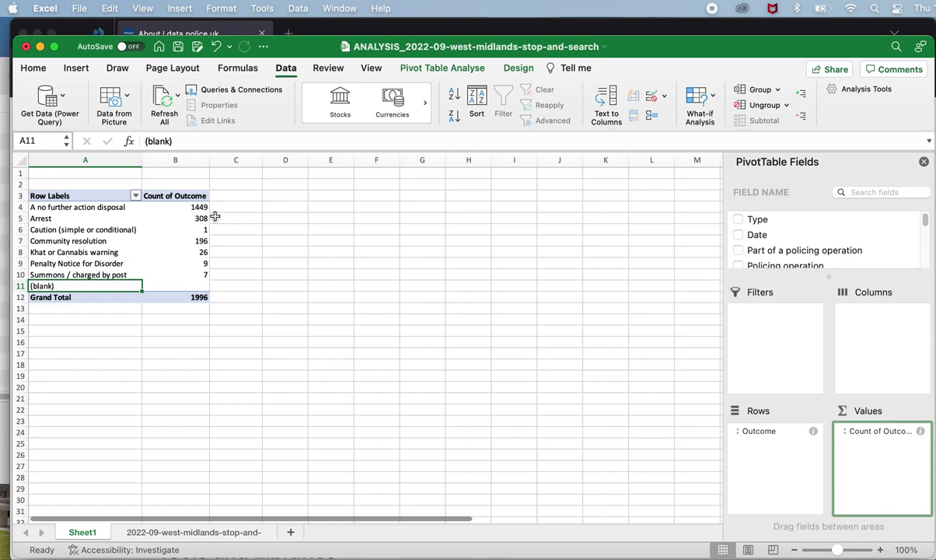
{"action": "left_click_drag", "start_coordinate": [87, 206], "coordinate": [163, 271]}
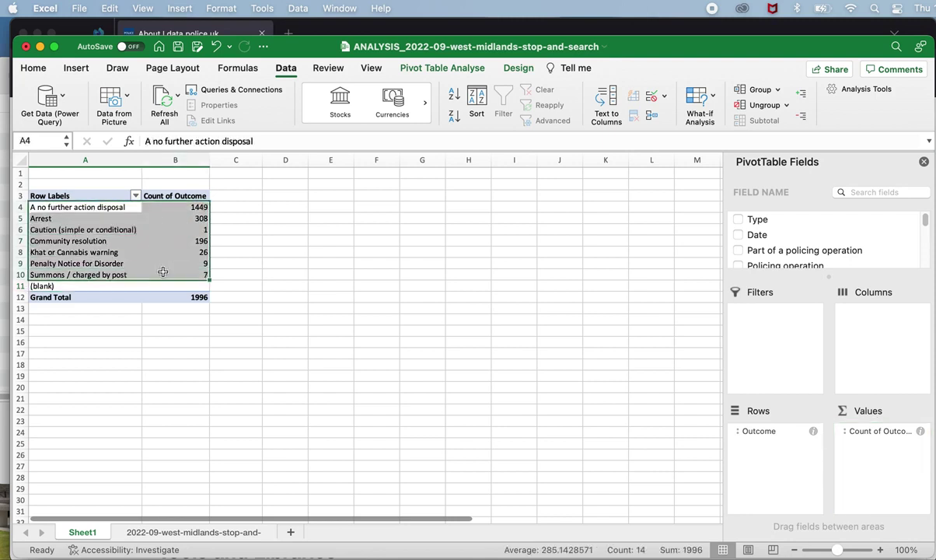